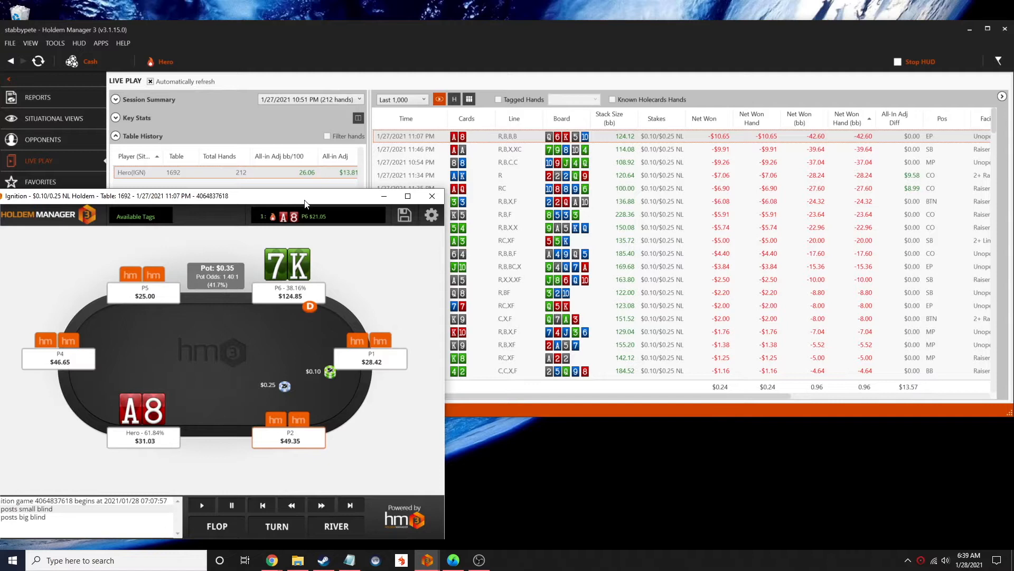
Step: Bring the hand replayer fully into view and step the A8 hand through the preflop action to the flop
left_click_drag(306, 202, 331, 194)
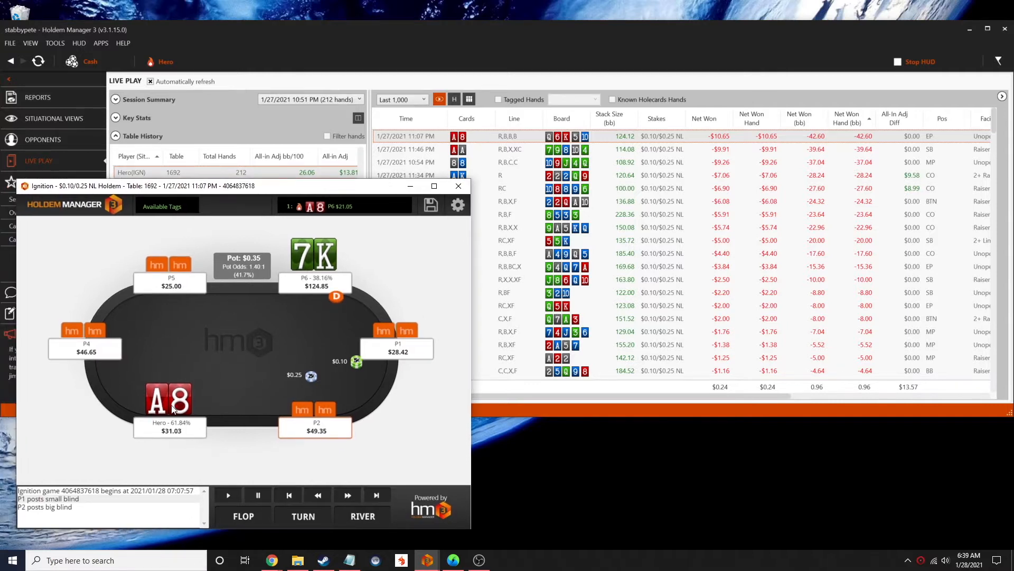
left_click(348, 497)
left_click(348, 498)
left_click(348, 499)
left_click(348, 498)
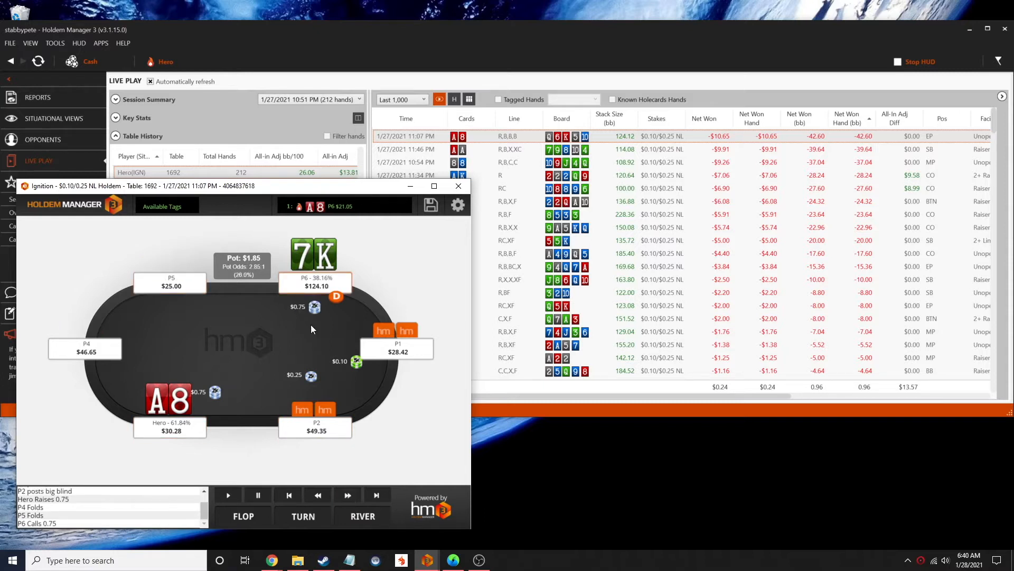
left_click(349, 495)
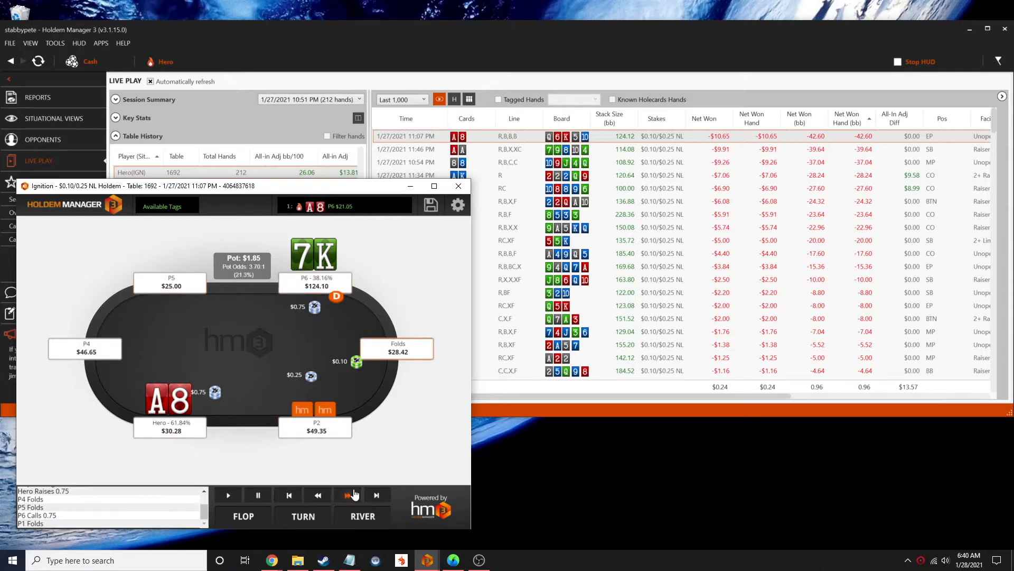
left_click(349, 495)
left_click(347, 495)
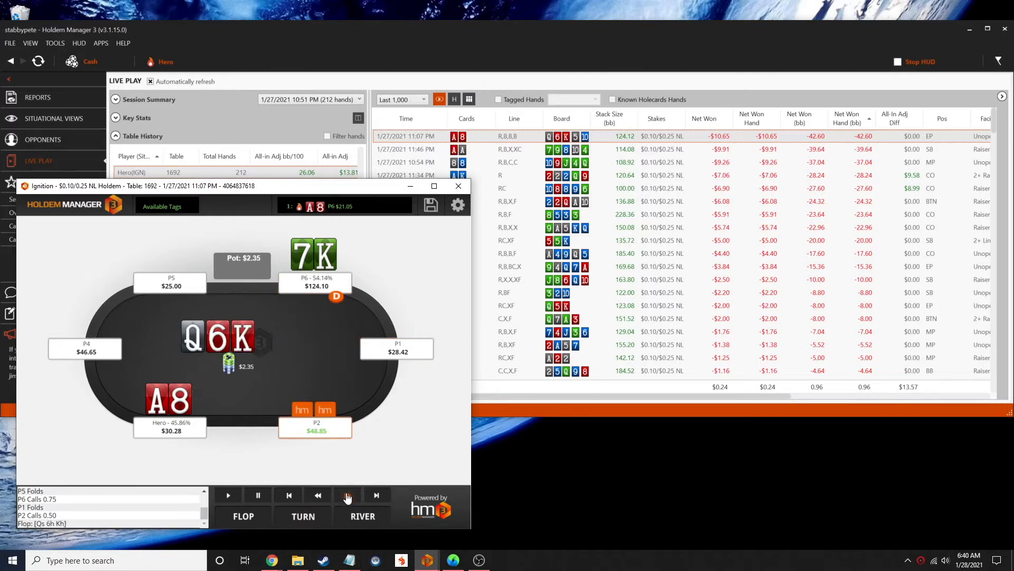
Step: Step the replay through the flop betting up to the turn card
left_click(348, 496)
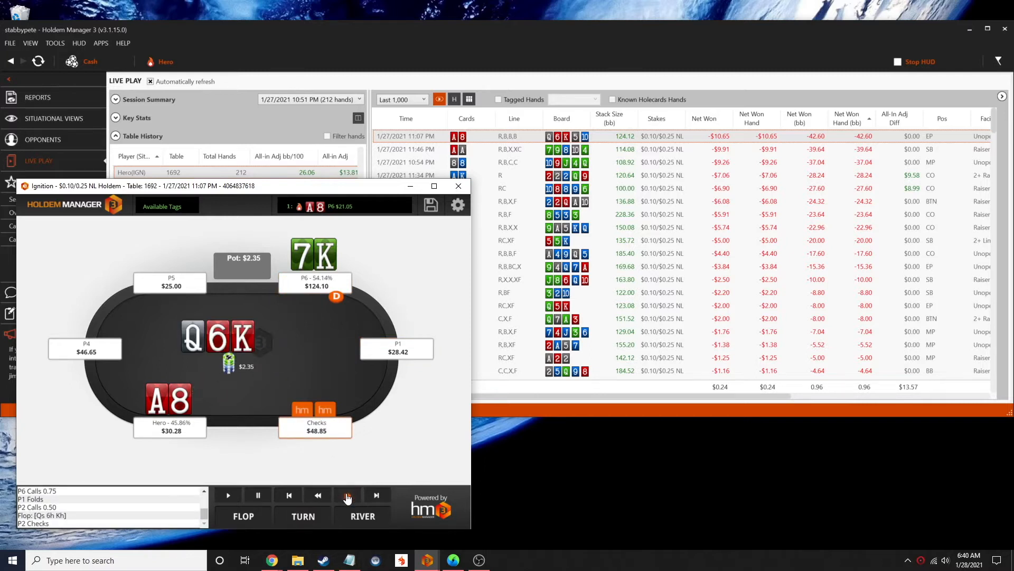
left_click(348, 495)
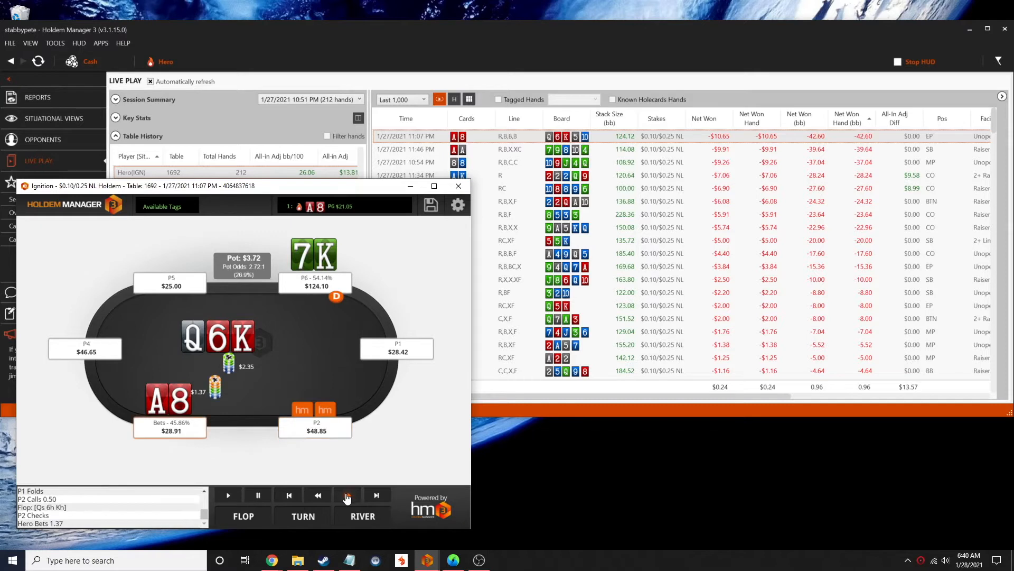
left_click(348, 496)
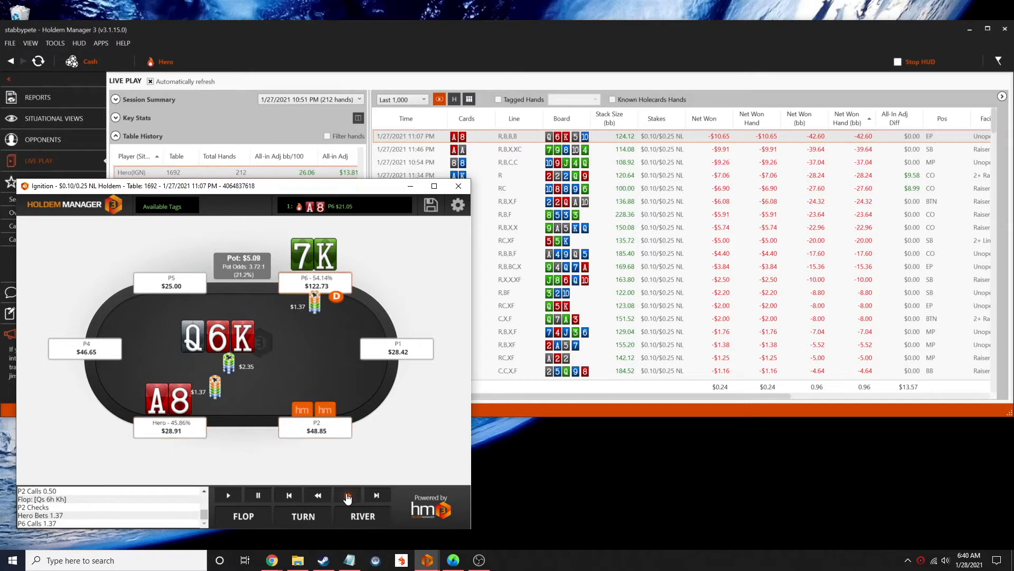
left_click(347, 495)
left_click(348, 496)
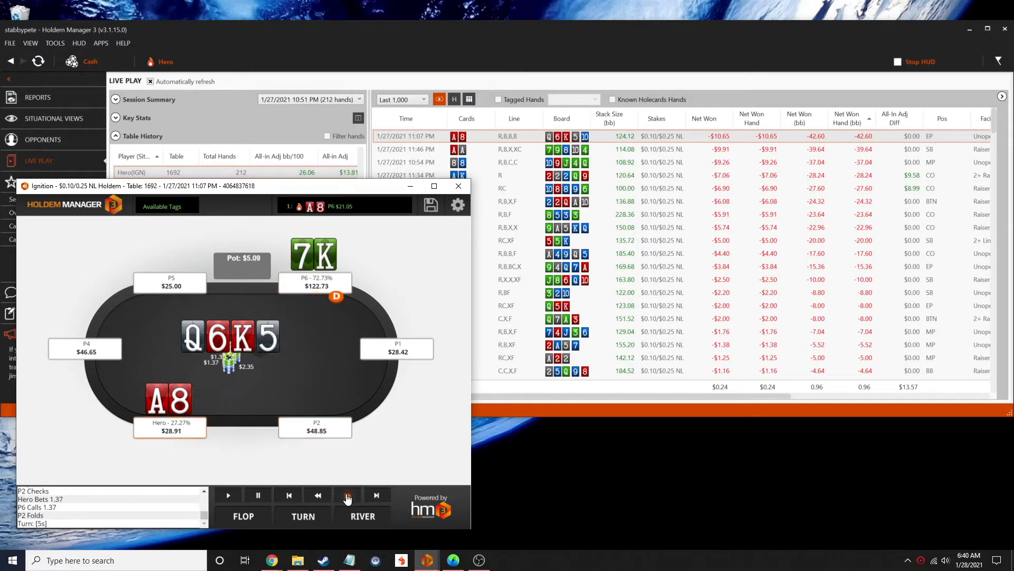
Step: Step the replay through the turn and river betting to the end of the hand
left_click(348, 496)
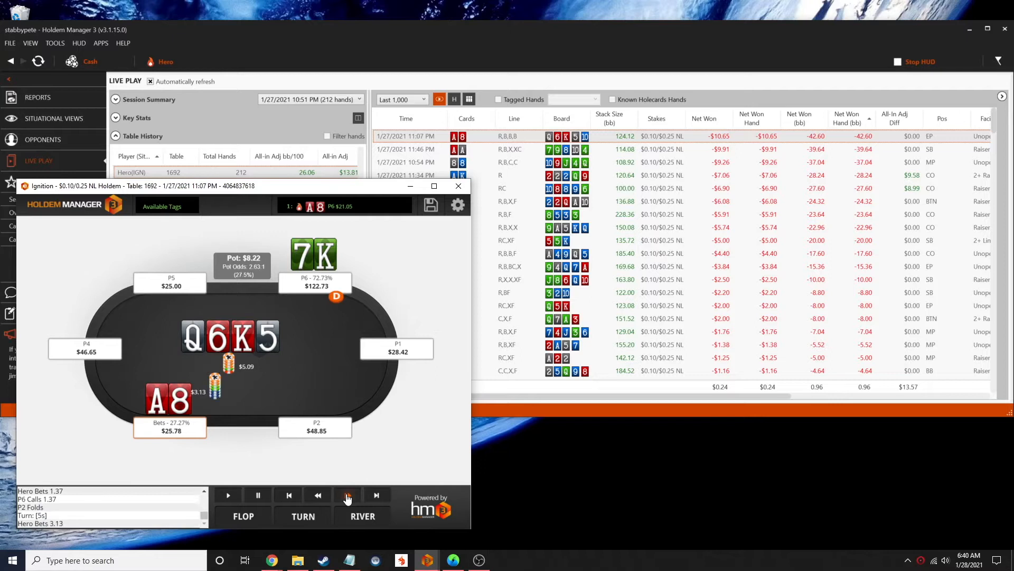
left_click(347, 495)
left_click(348, 496)
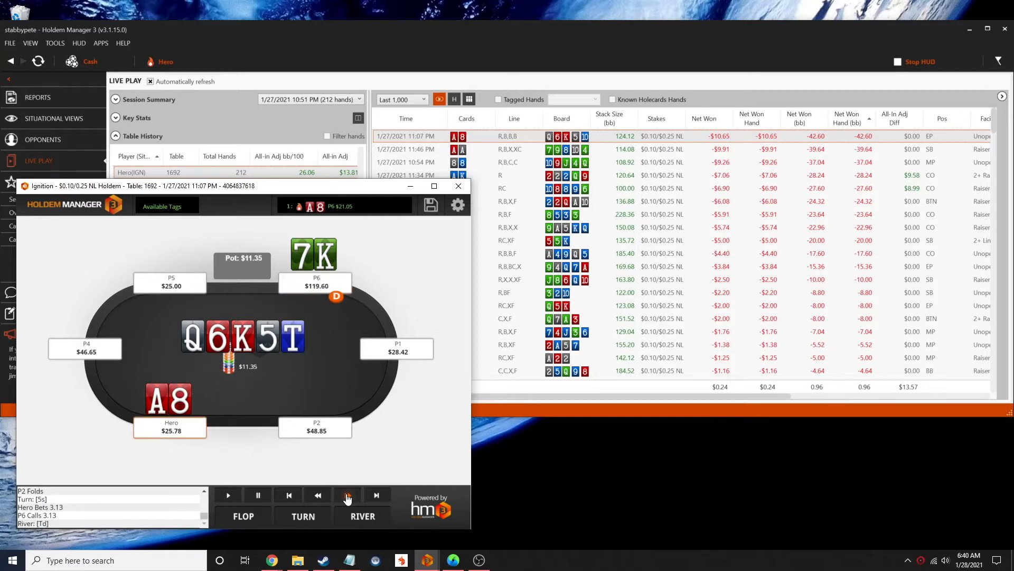
left_click(347, 496)
left_click(348, 497)
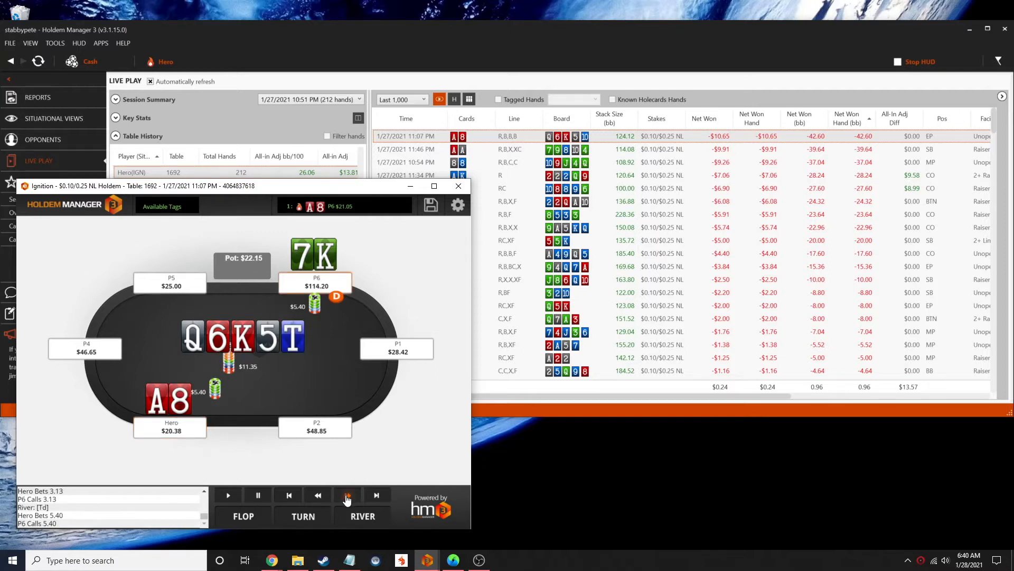
left_click(348, 496)
left_click(348, 496)
left_click(347, 495)
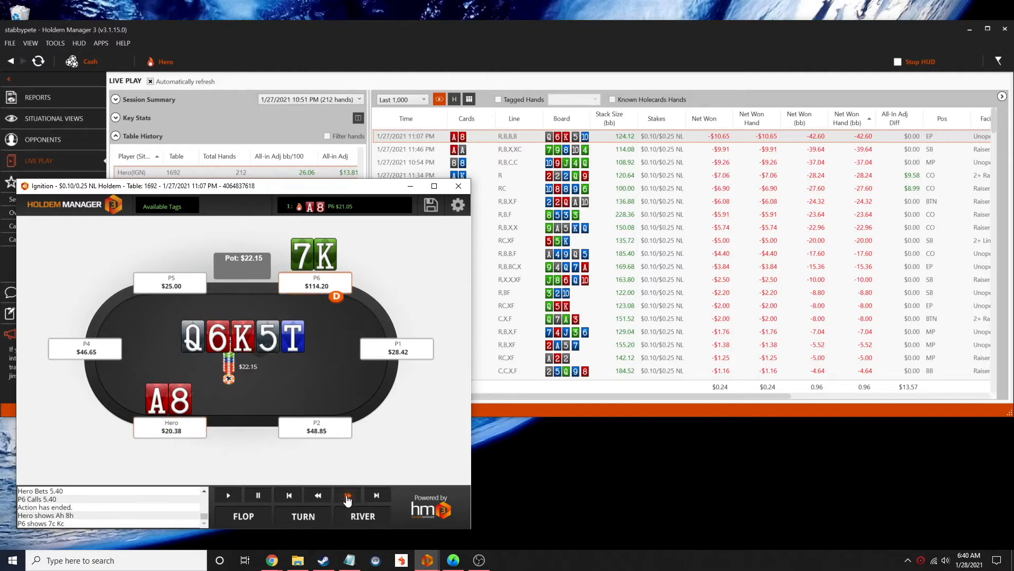
left_click(347, 495)
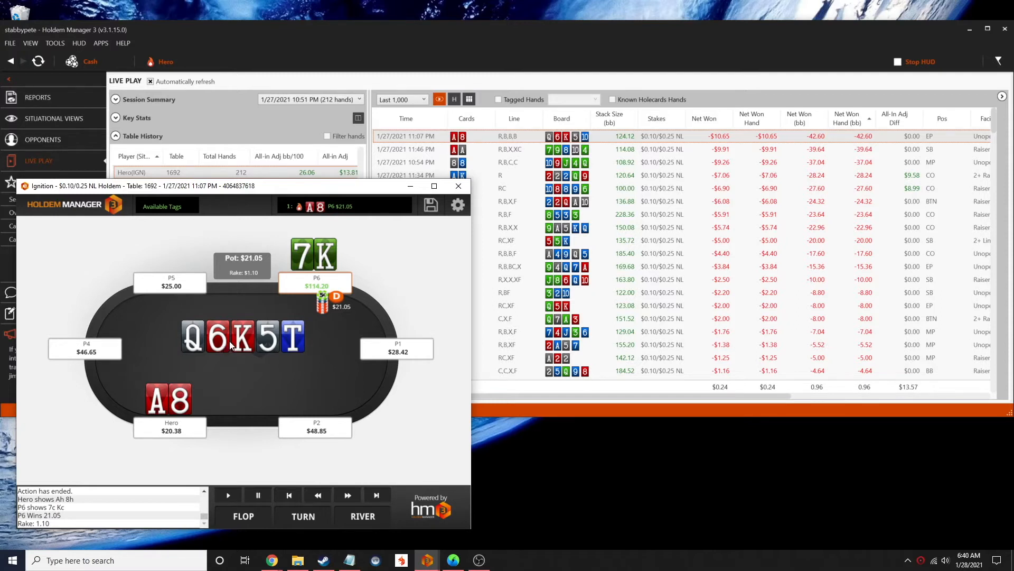
Step: Switch to GTO+ and load the saved 6max RFI range for LJ as Range 1 (OOP)
left_click(453, 560)
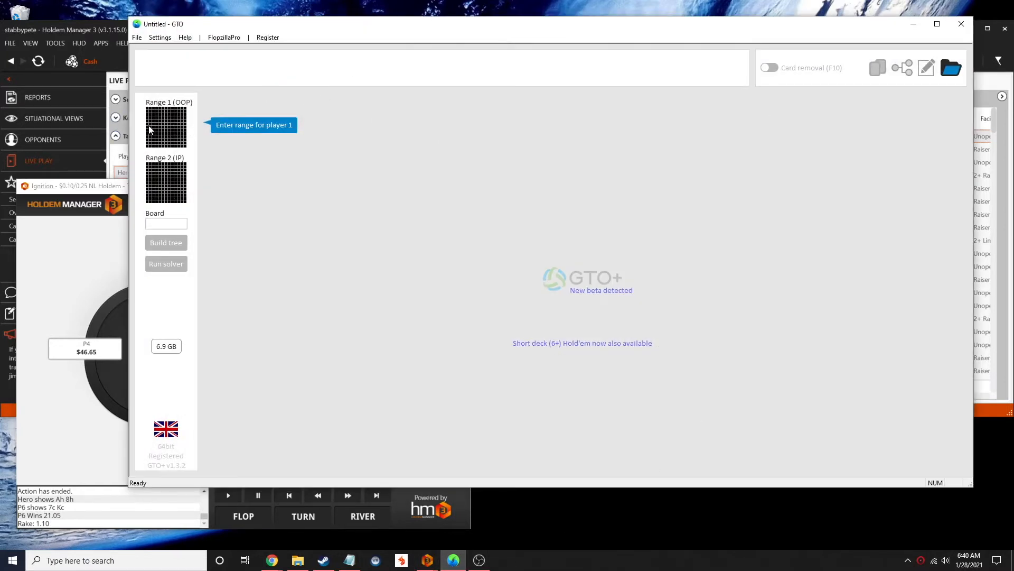
left_click(167, 138)
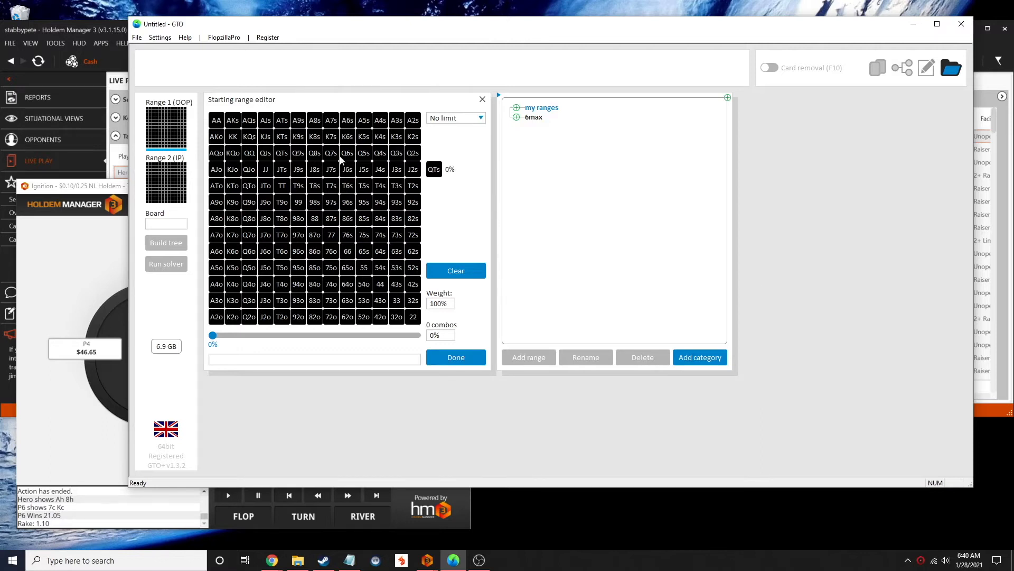
left_click(516, 117)
left_click(529, 127)
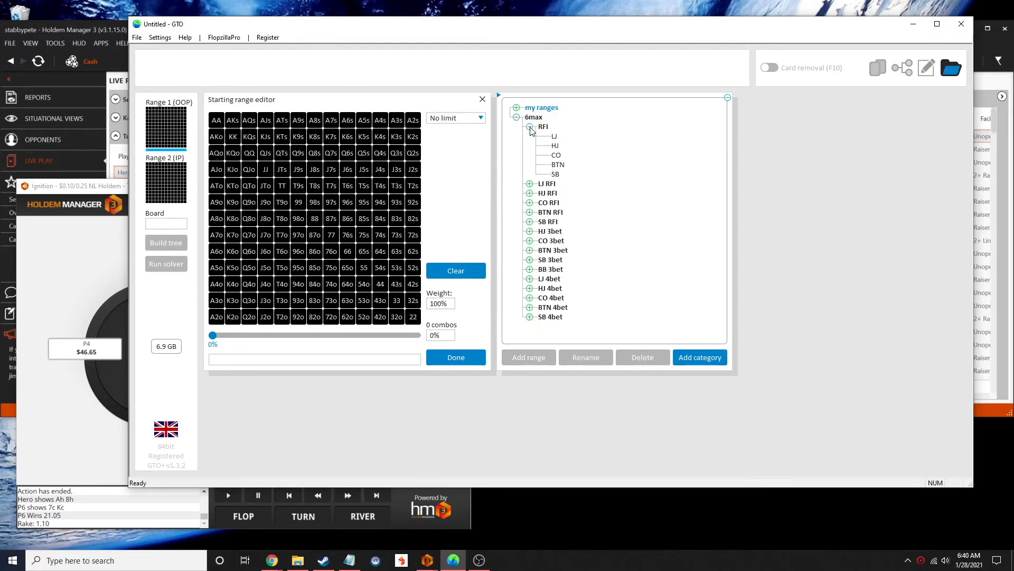
left_click(555, 138)
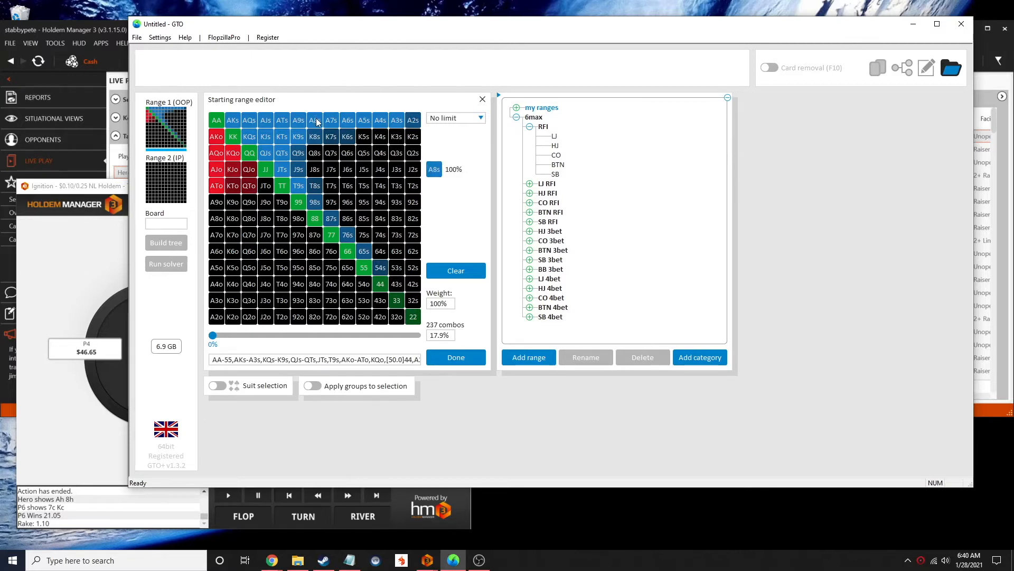
Step: Load the saved 6max BTN calling range against an LJ RFI as Range 2 (IP)
left_click(172, 187)
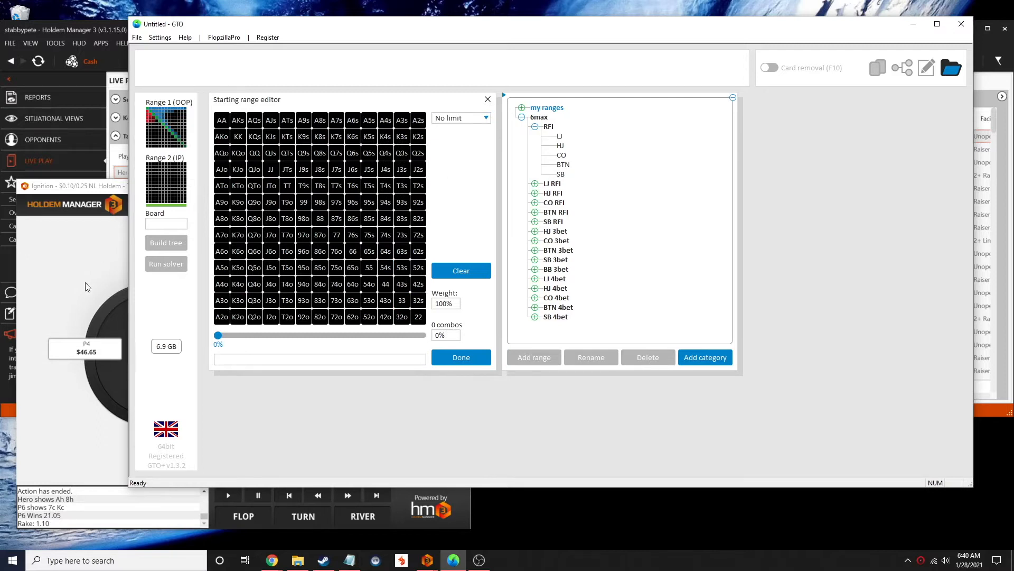
left_click(534, 184)
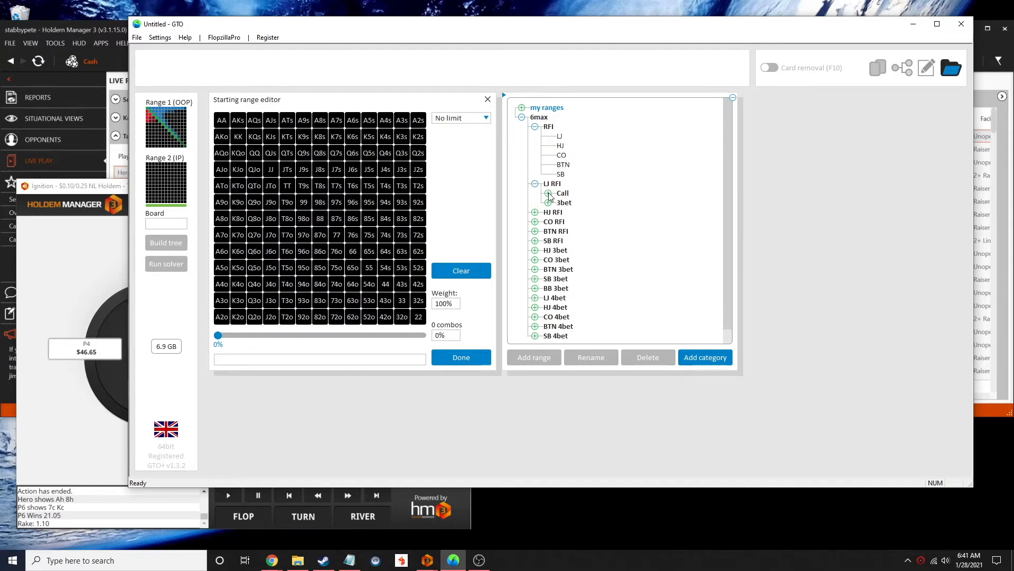
left_click(548, 193)
left_click(575, 222)
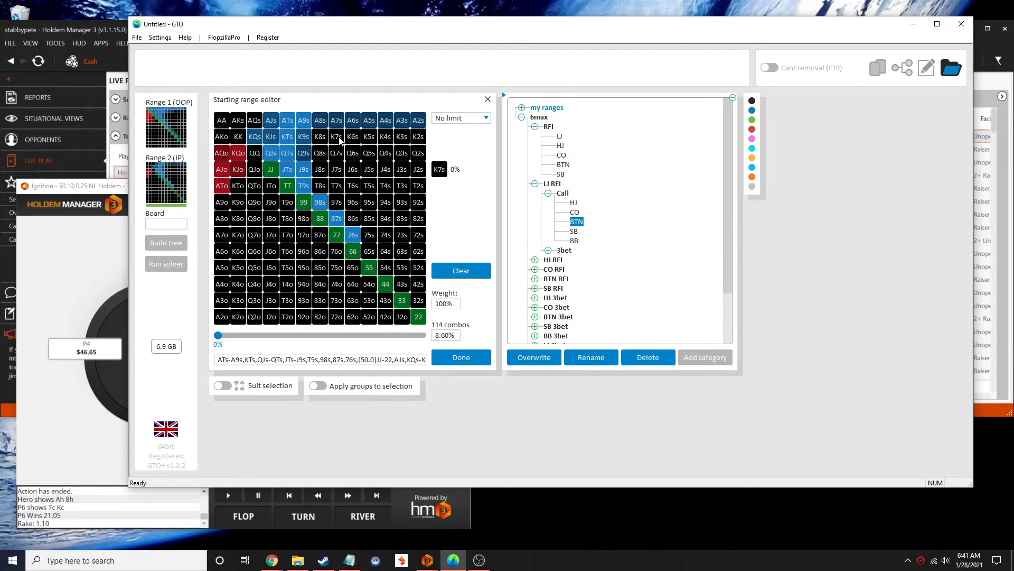
Step: Add K8s, K7s, K6s and Q8s to the IP range at 15% weight
left_click(458, 304)
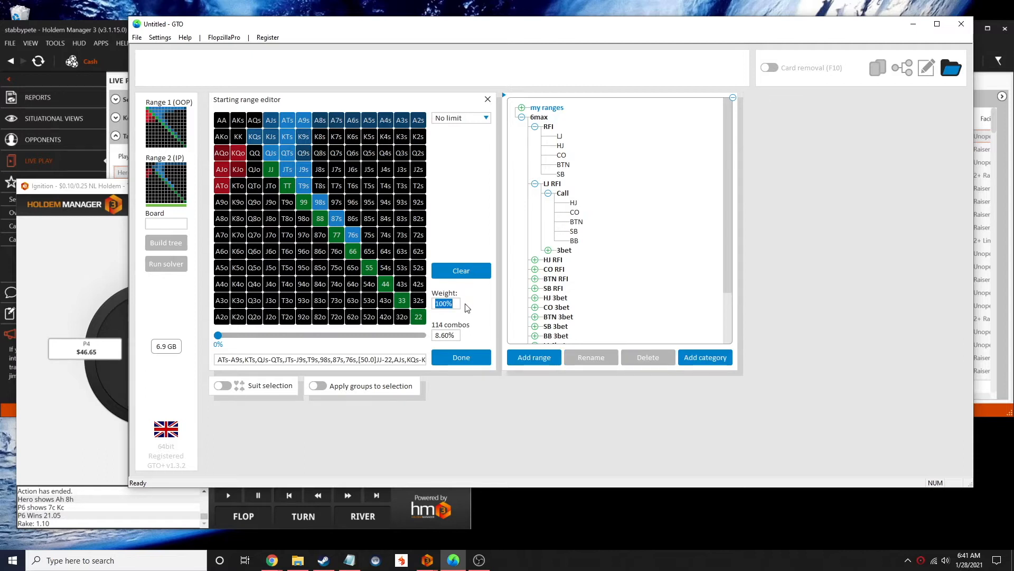
type("15")
left_click(473, 216)
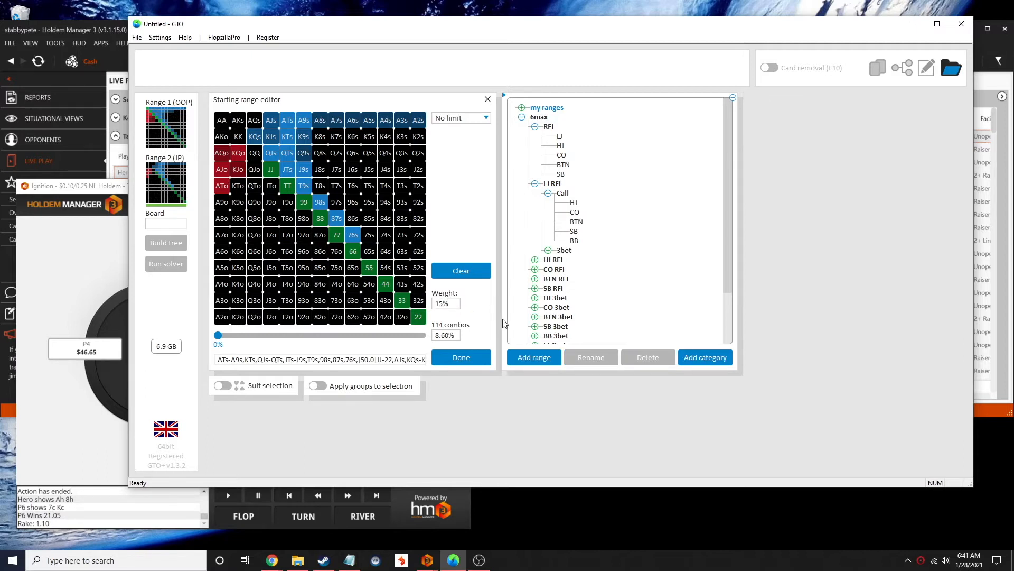
left_click(337, 136)
left_click(353, 138)
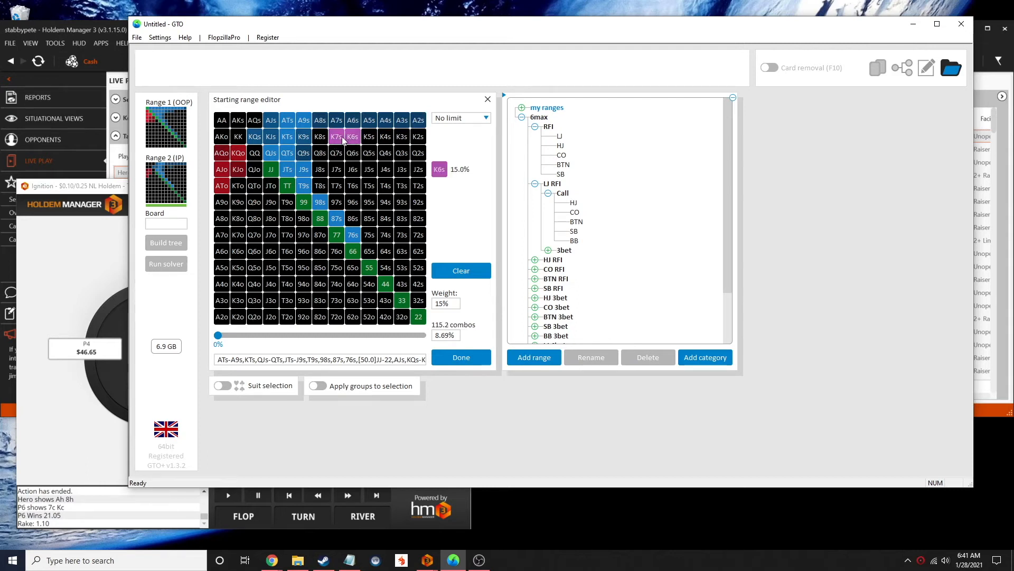
left_click(322, 139)
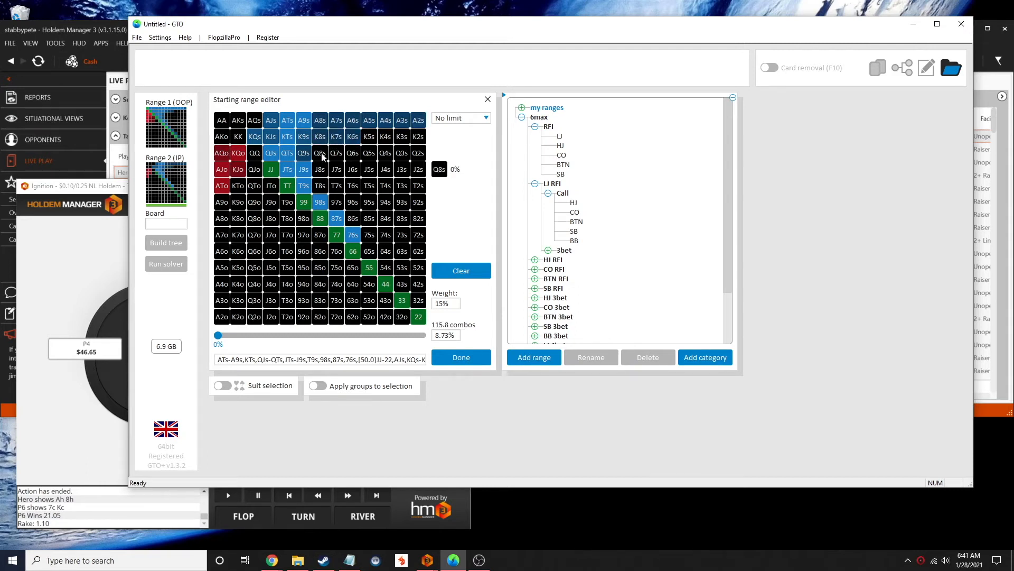
left_click(323, 153)
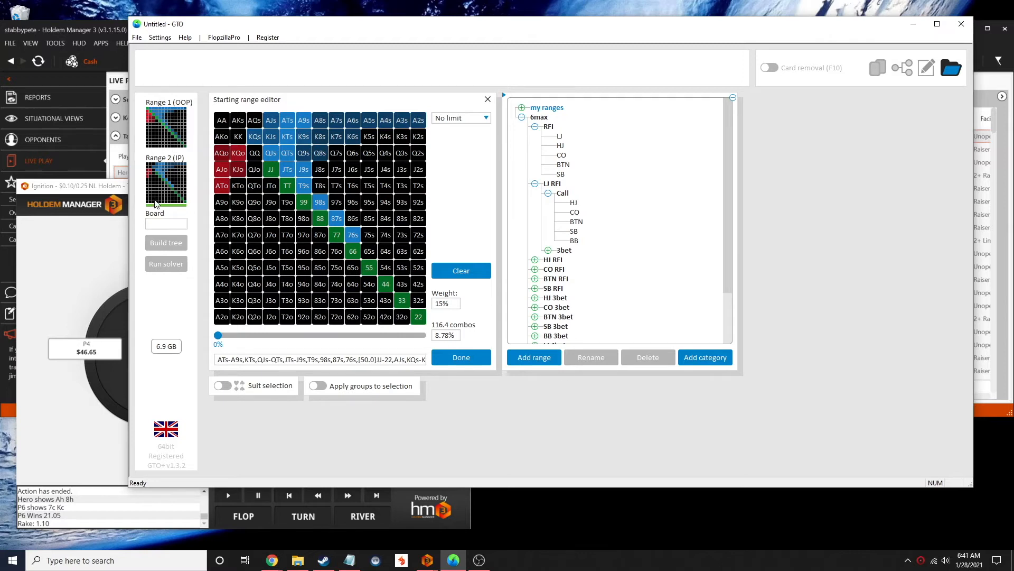
Step: Set the board to the replayed flop Qs, 6h, Kh, arranging the solver beside the hand replayer
left_click(161, 226)
left_click(95, 254)
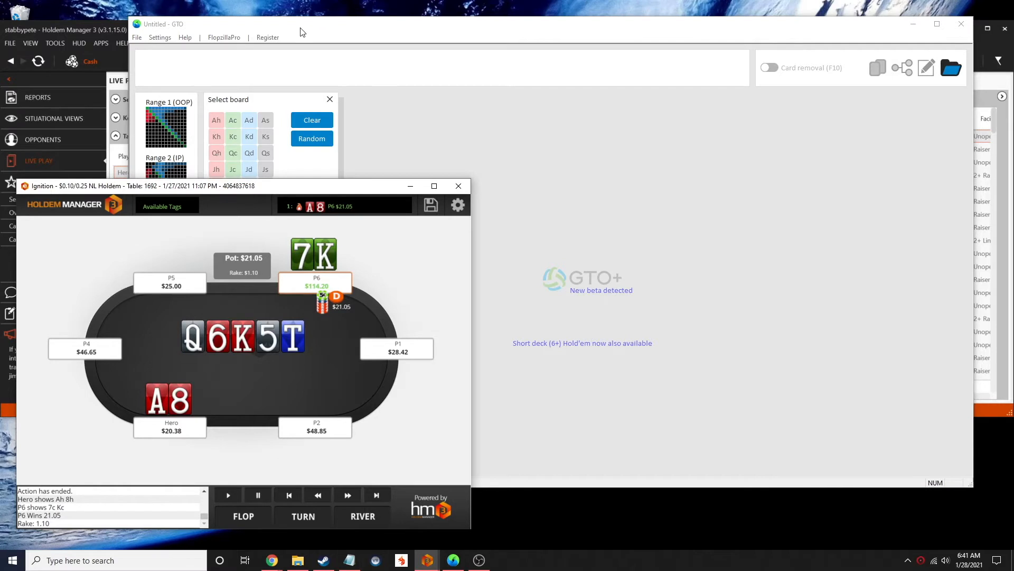
left_click_drag(303, 26, 624, 93)
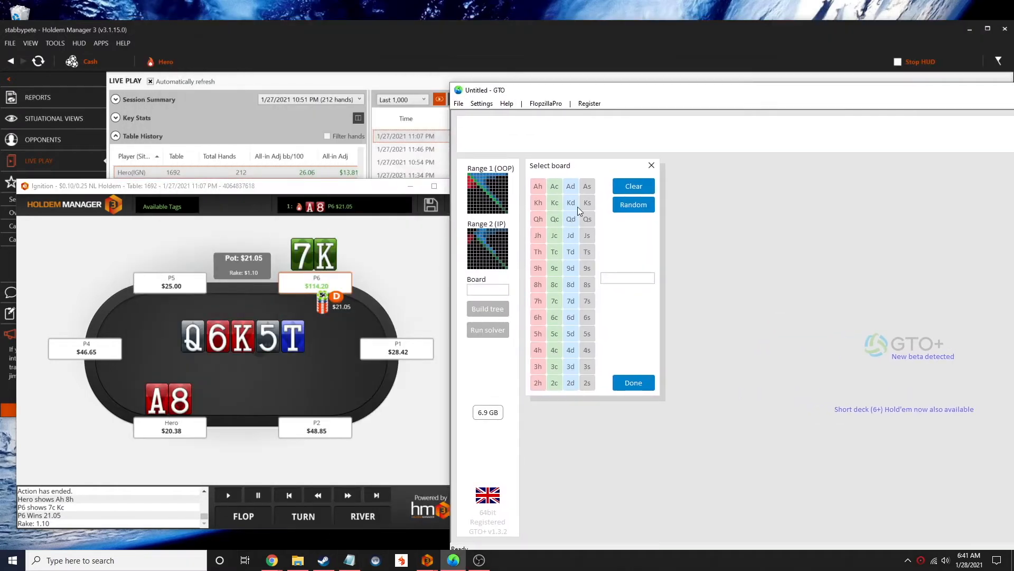
left_click(588, 220)
left_click(538, 318)
left_click(538, 204)
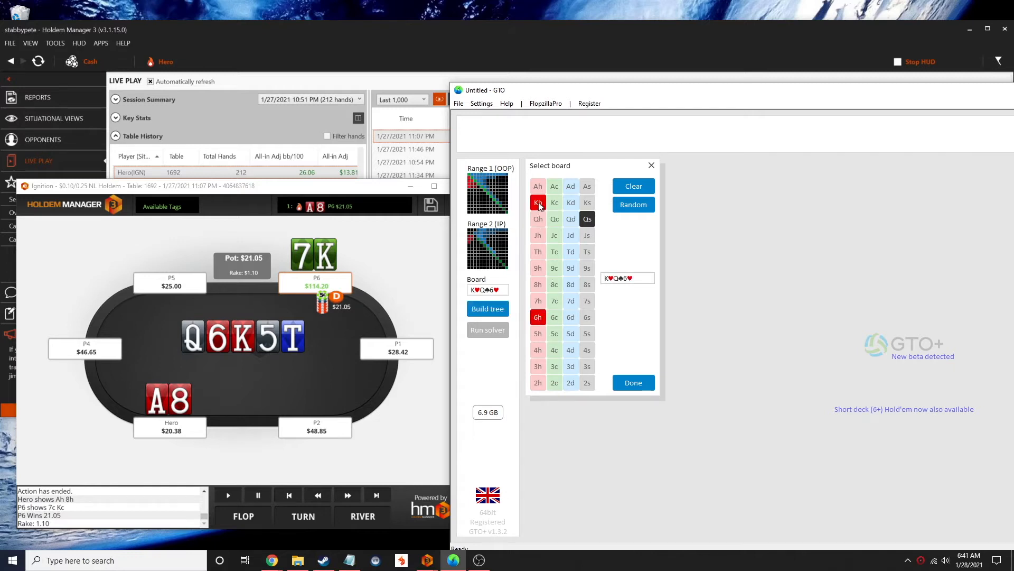
Step: Rewind the replay to the flop and set the tree's starting pot to 2.35, effective stacks 30.28, rake 5% and cap 2
left_click(497, 312)
left_click(319, 497)
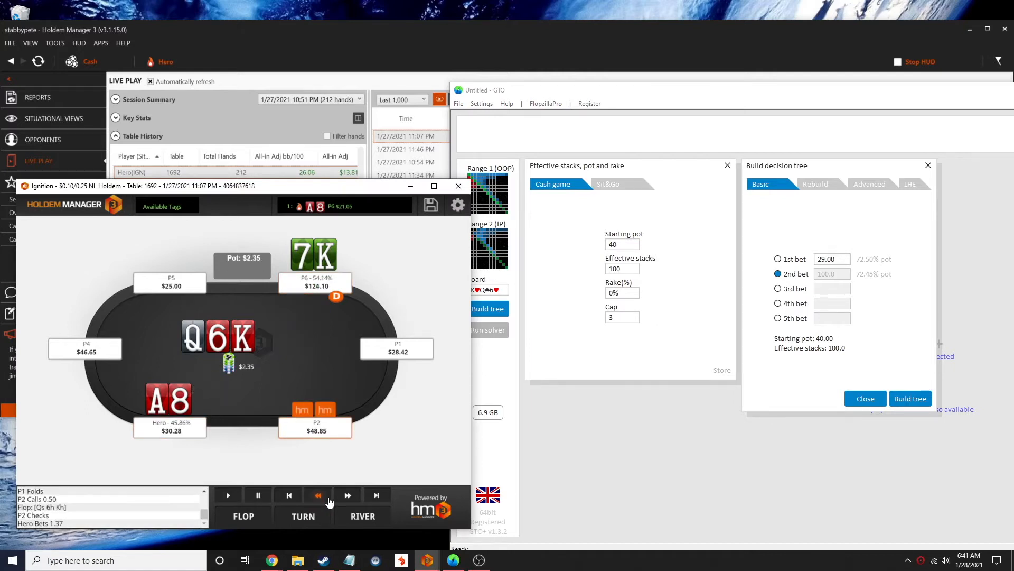
double_click(624, 246)
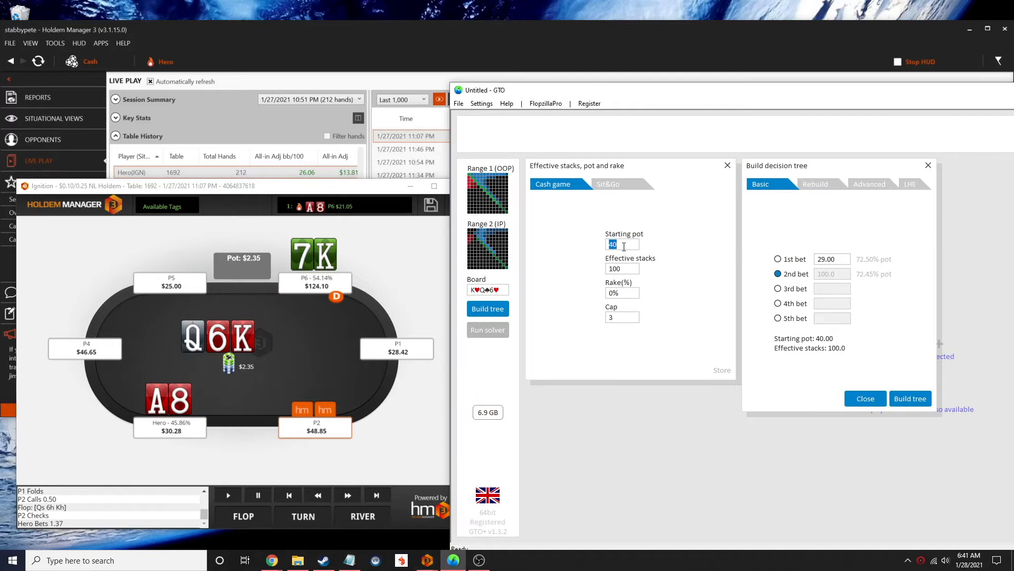
type("2.35")
double_click(628, 267)
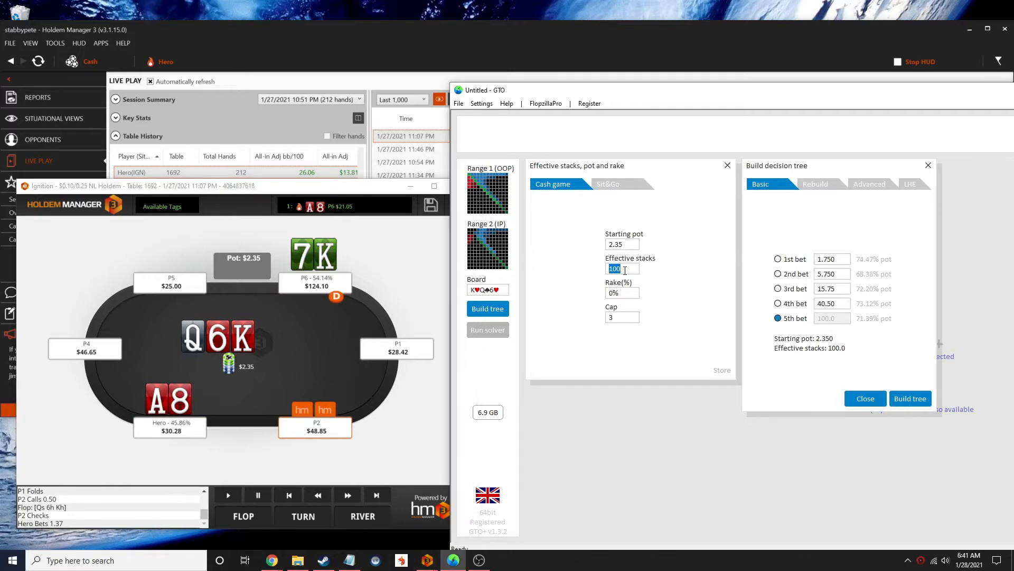
type("30.28")
double_click(624, 292)
type("5")
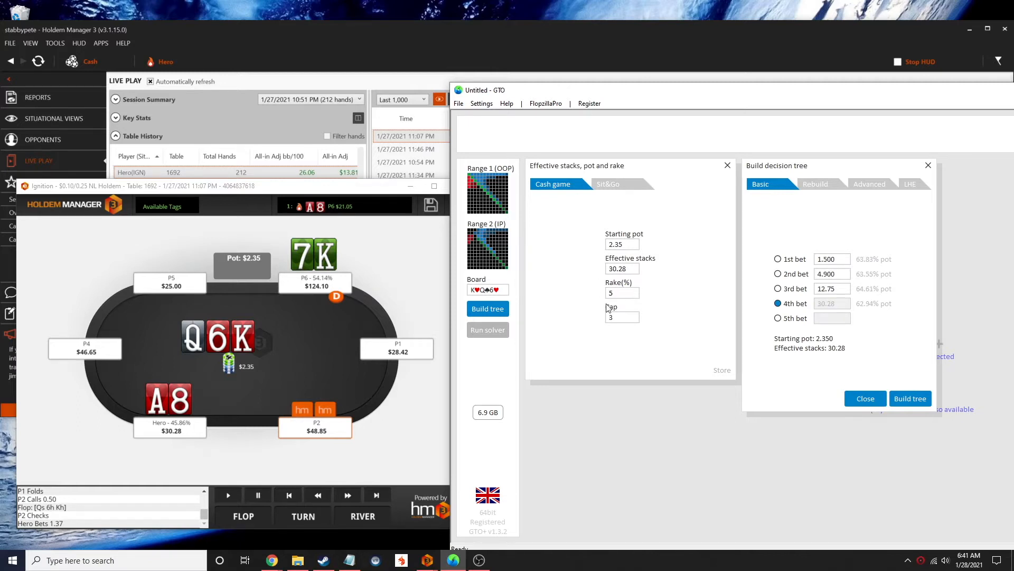
double_click(625, 319)
Step: In the advanced tree settings, set both players' default bet to 66% pot and enable adding all-in if push is less than 120% pot
left_click(863, 190)
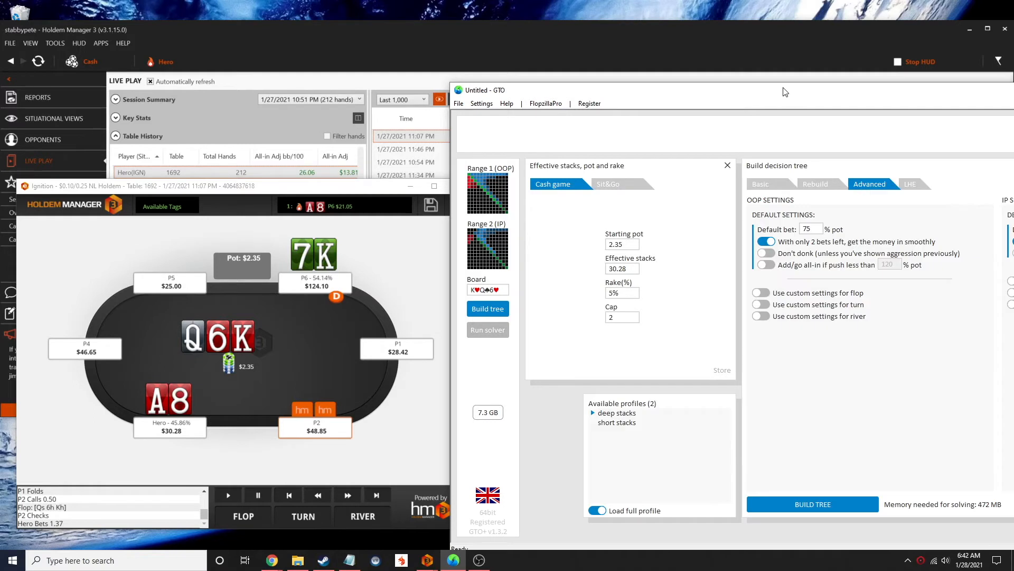
left_click_drag(785, 93, 498, 66)
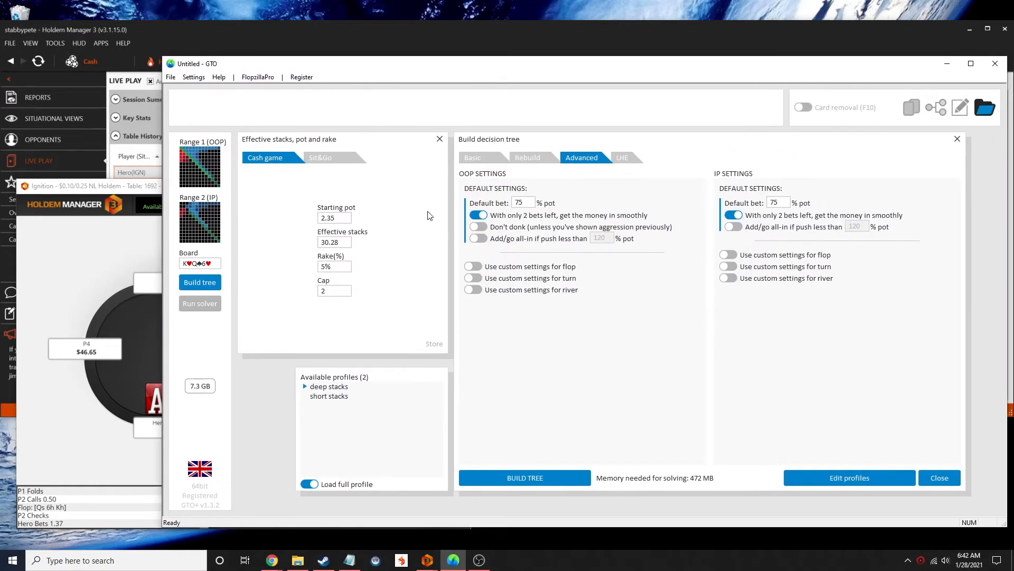
double_click(529, 203)
type("66")
double_click(773, 203)
type("66")
left_click(478, 238)
left_click(735, 227)
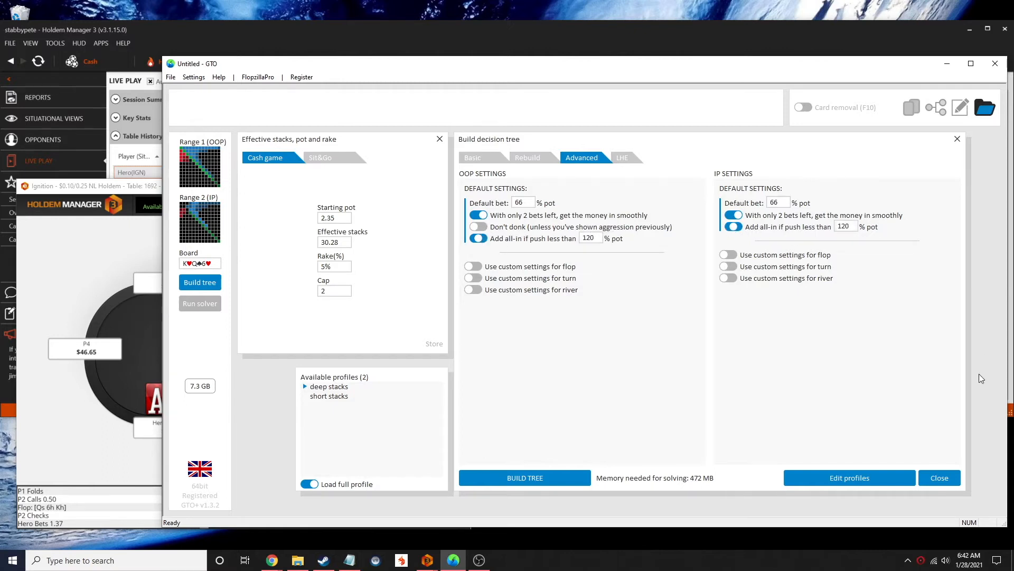
Step: Build the decision tree with the advanced settings and run the solver to a target dEV of 0.1%
left_click(511, 480)
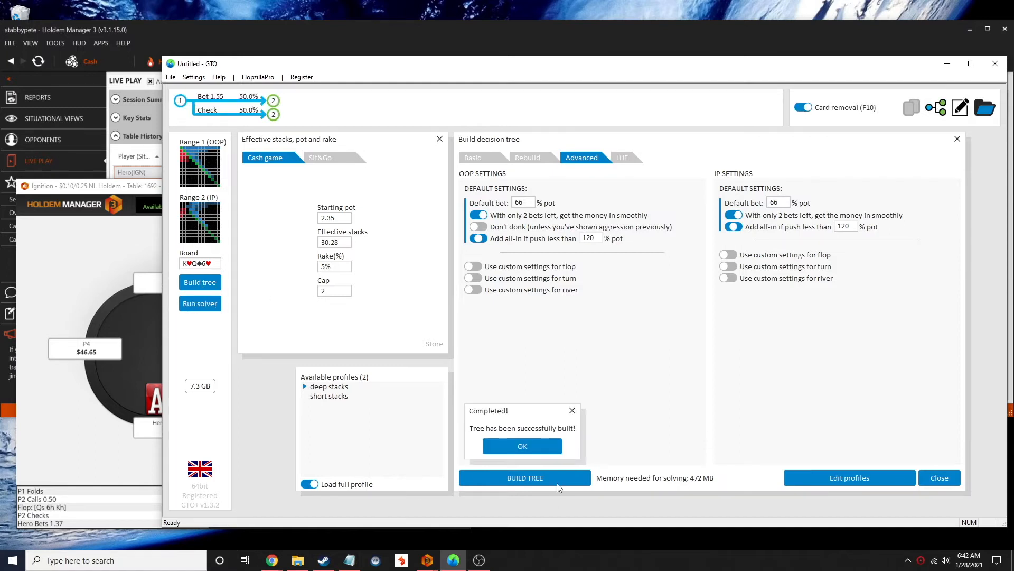
left_click(549, 446)
left_click(201, 306)
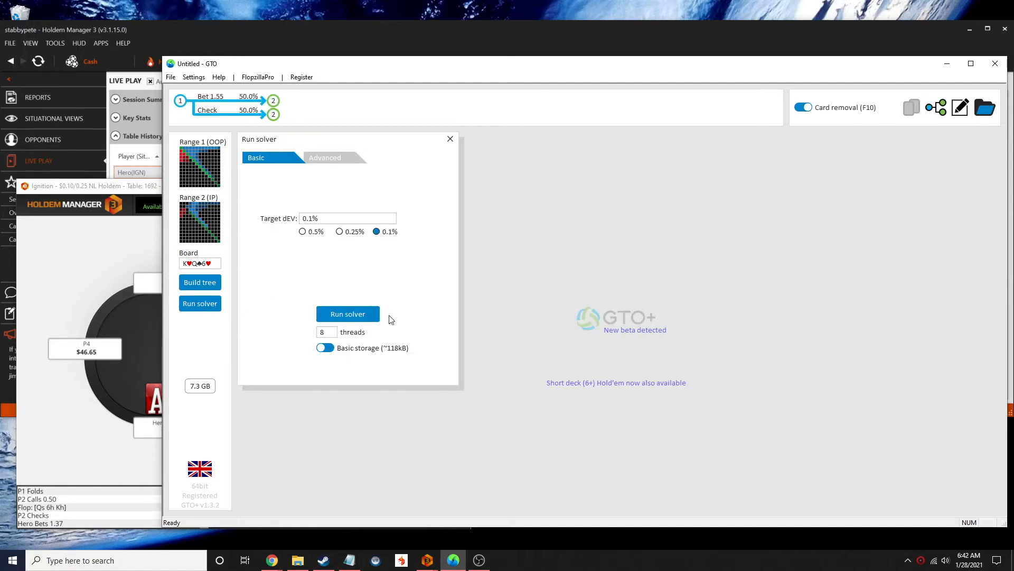
left_click(348, 313)
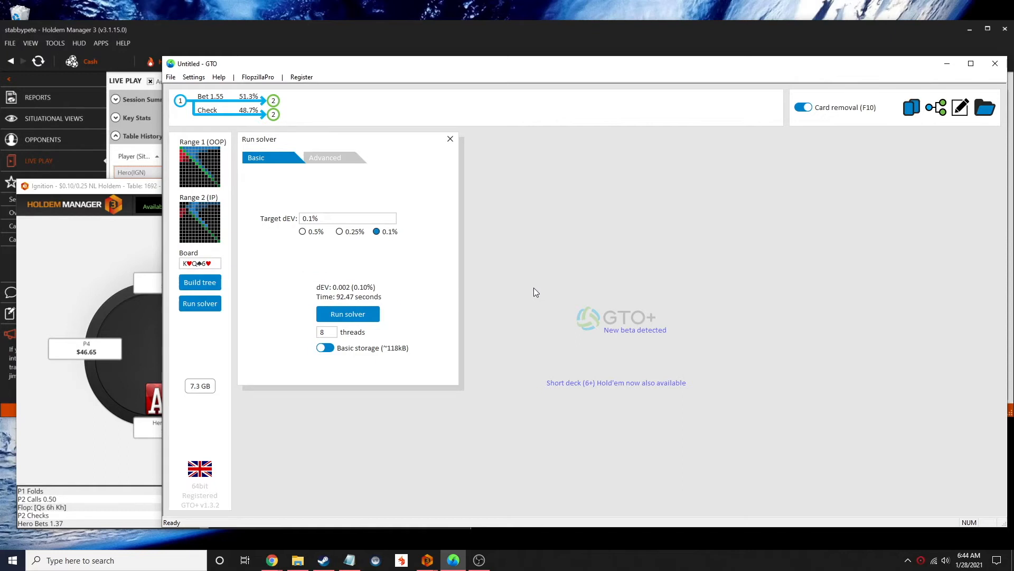
Step: Examine the OOP flop strategy, including A8s, and the IP response to the 1.55 bet, briefly filtering for middle pair
left_click(181, 101)
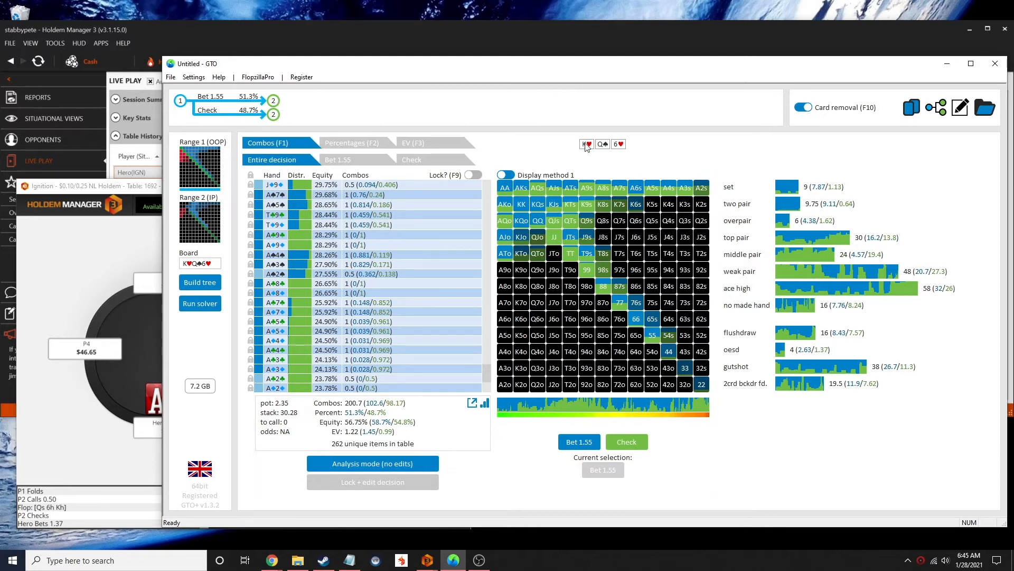
mouse_move(606, 190)
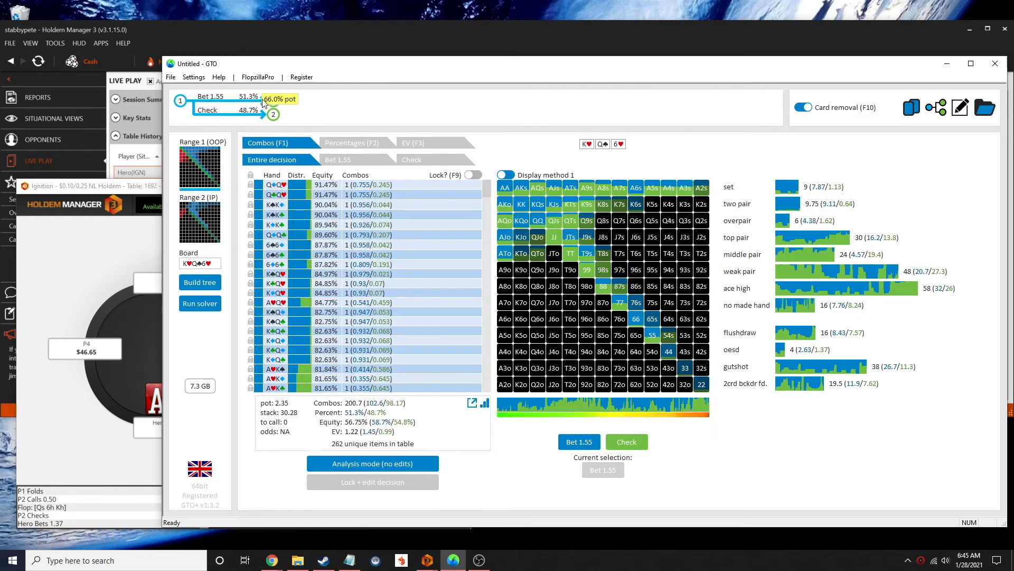
left_click(271, 100)
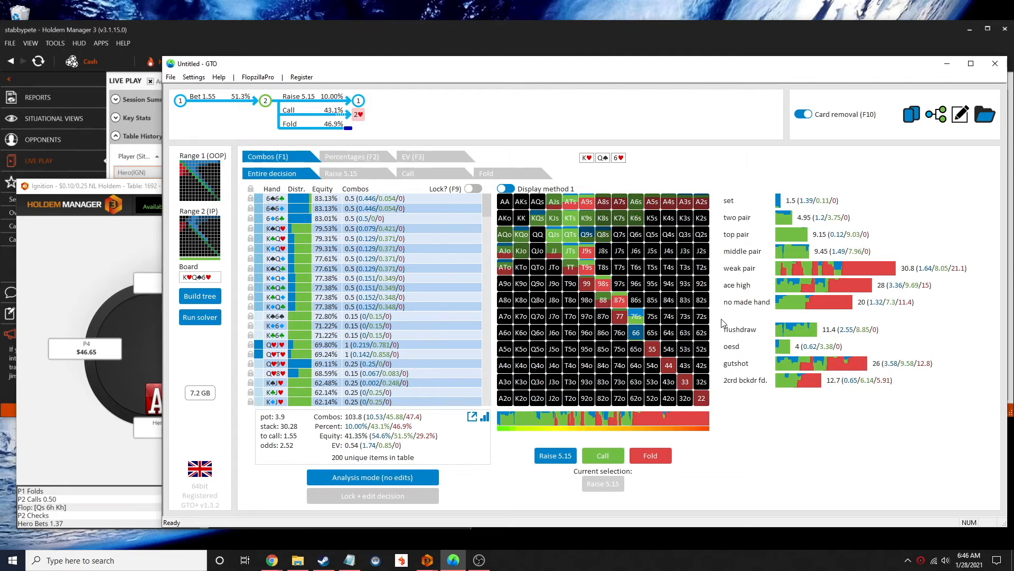
left_click(725, 256)
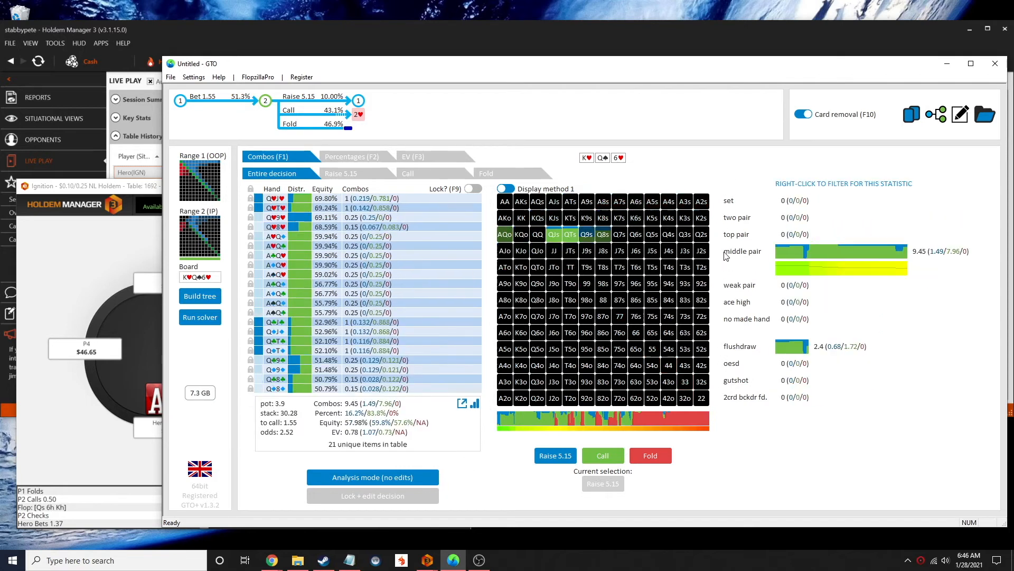
left_click(725, 256)
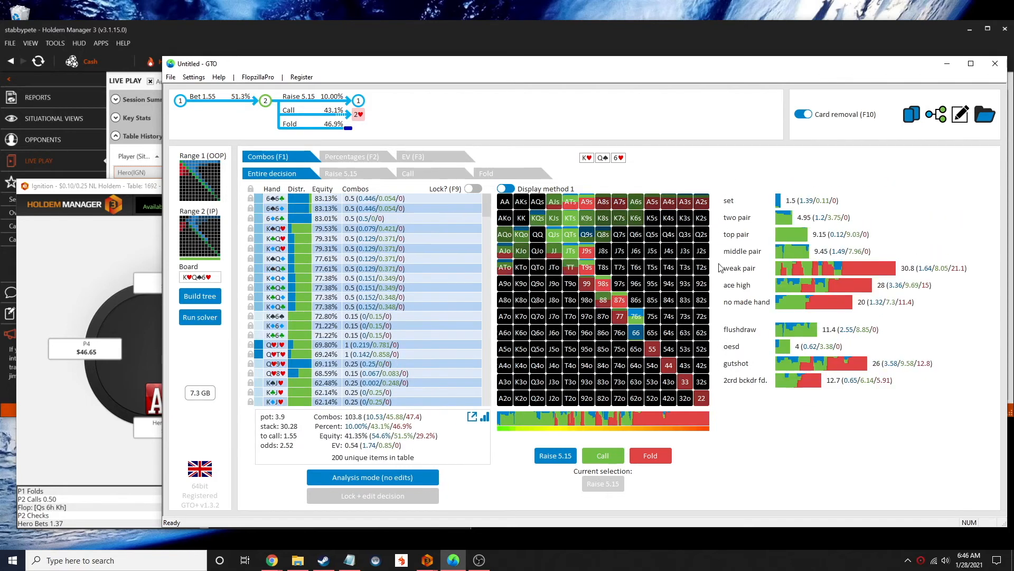
left_click(724, 334)
left_click(715, 335)
Step: Advance the hand replay to the turn and select 5s as the solver's turn card after the 1.55 bet and call
left_click(358, 116)
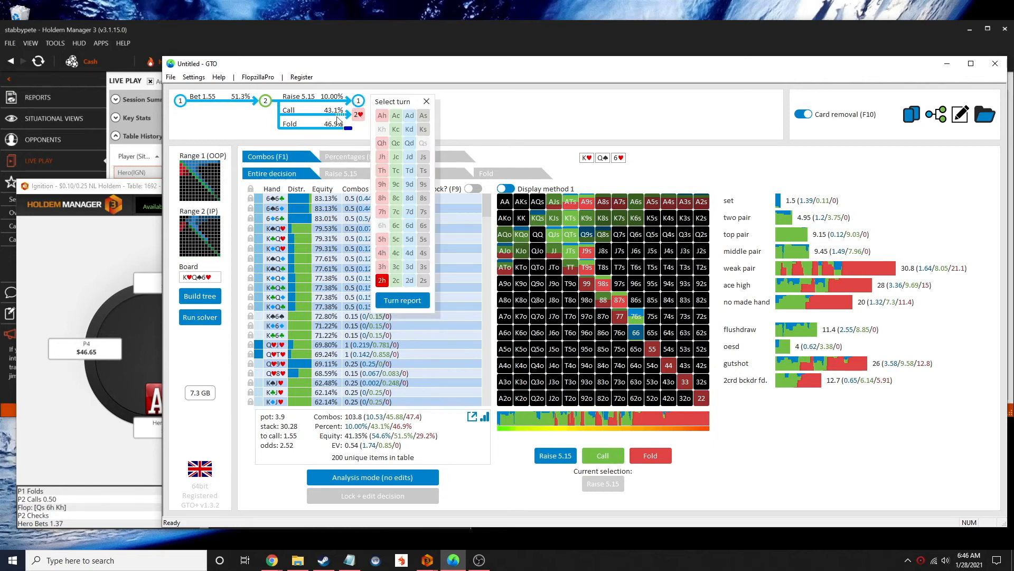
left_click(38, 239)
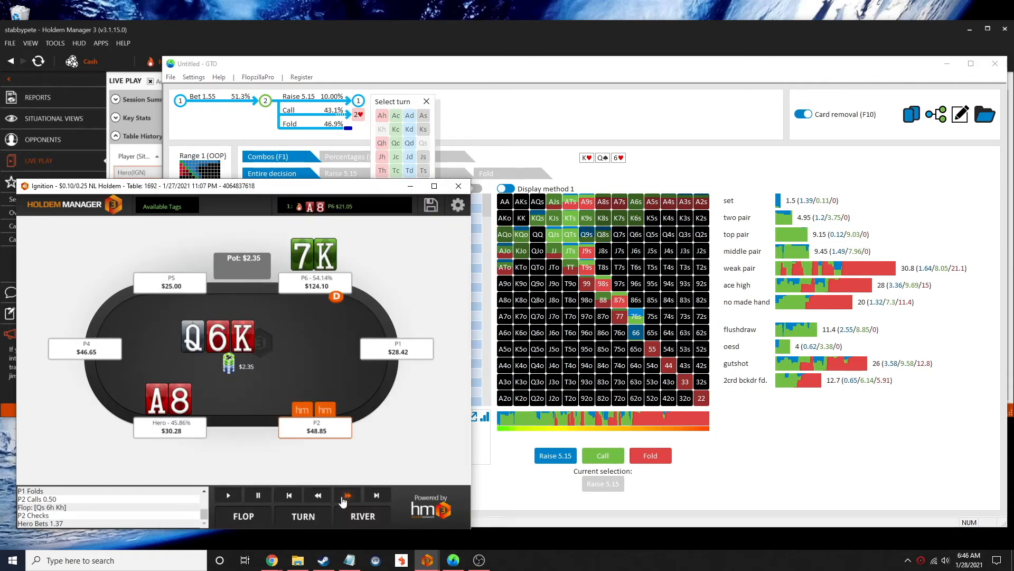
left_click(346, 495)
left_click(346, 495)
left_click(346, 495)
left_click(346, 495)
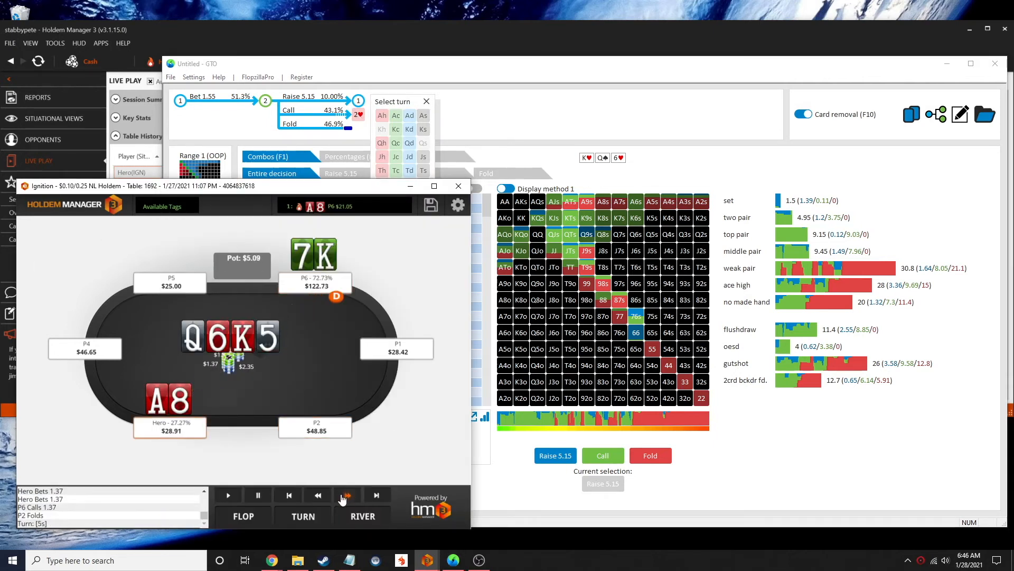
left_click(442, 148)
left_click(423, 240)
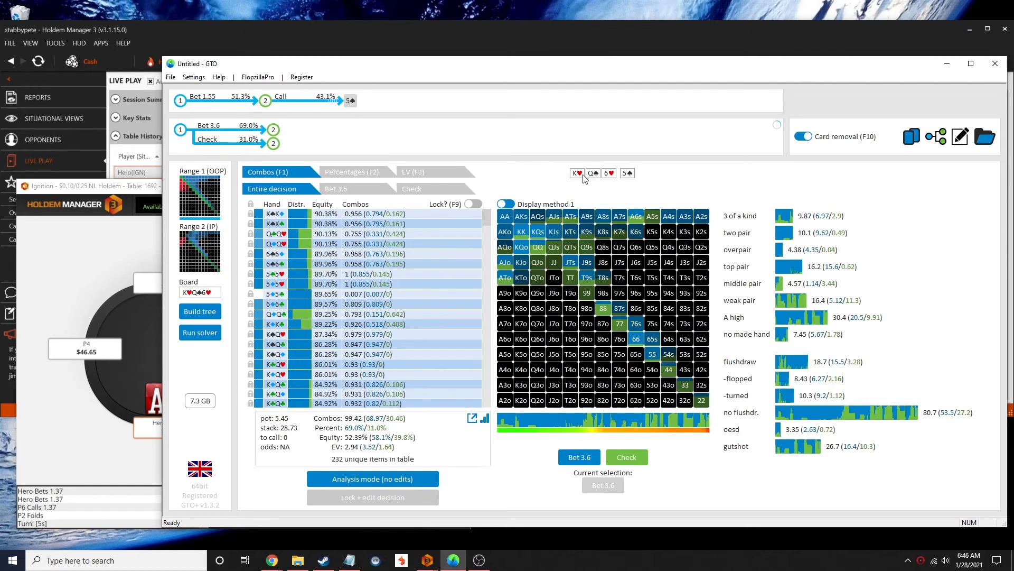
Step: Follow the 3.6 turn bet and call in the solution, setting the river card to Td to match the replayed hand
mouse_move(606, 217)
left_click(273, 130)
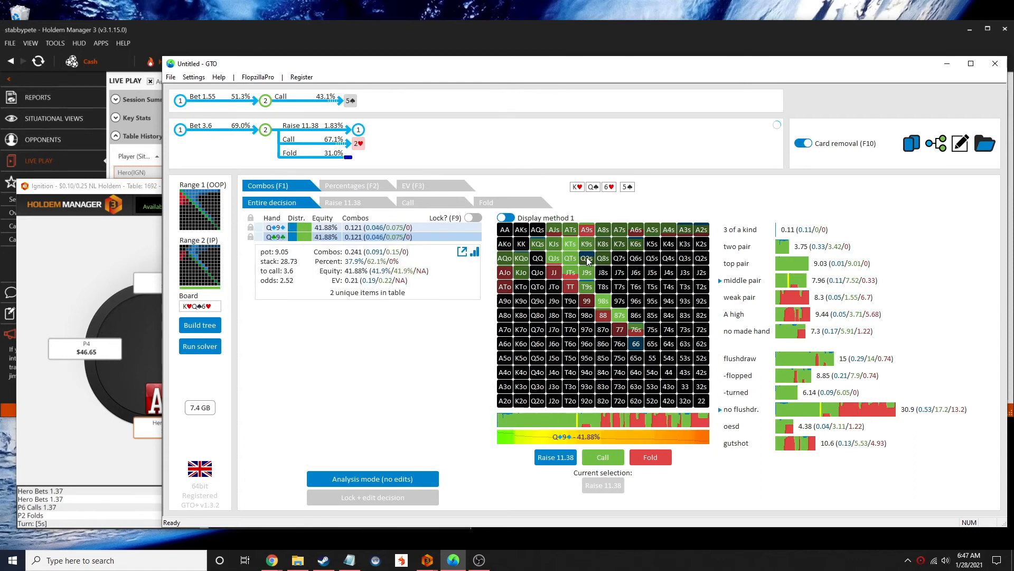
left_click(359, 144)
left_click(67, 255)
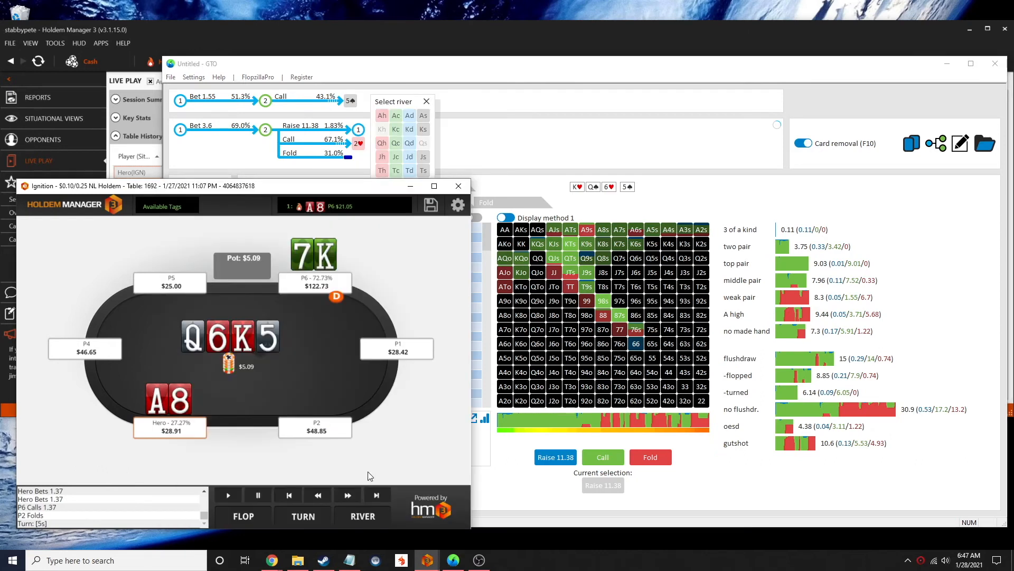
left_click(351, 496)
left_click(352, 499)
left_click(352, 499)
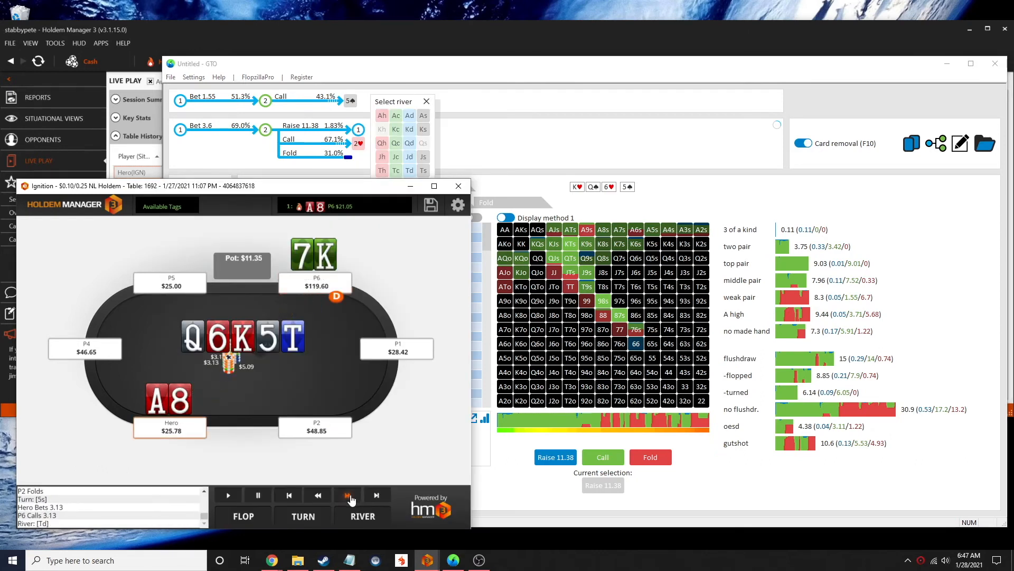
left_click(398, 106)
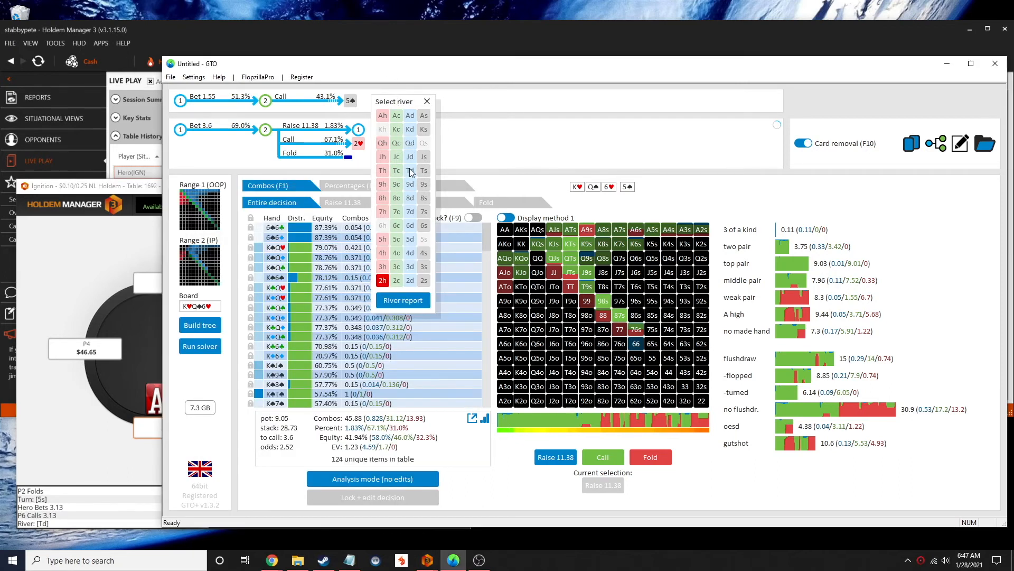
left_click(410, 171)
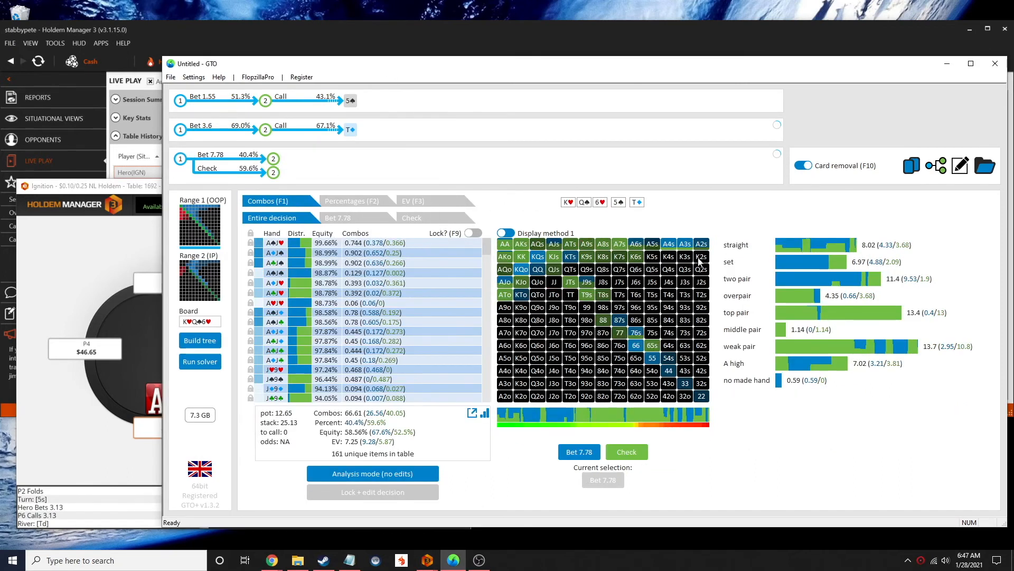
Step: Examine the OOP river strategy for A2s, A8s and A9s, and the IP response to the 7.78 bet
mouse_move(703, 251)
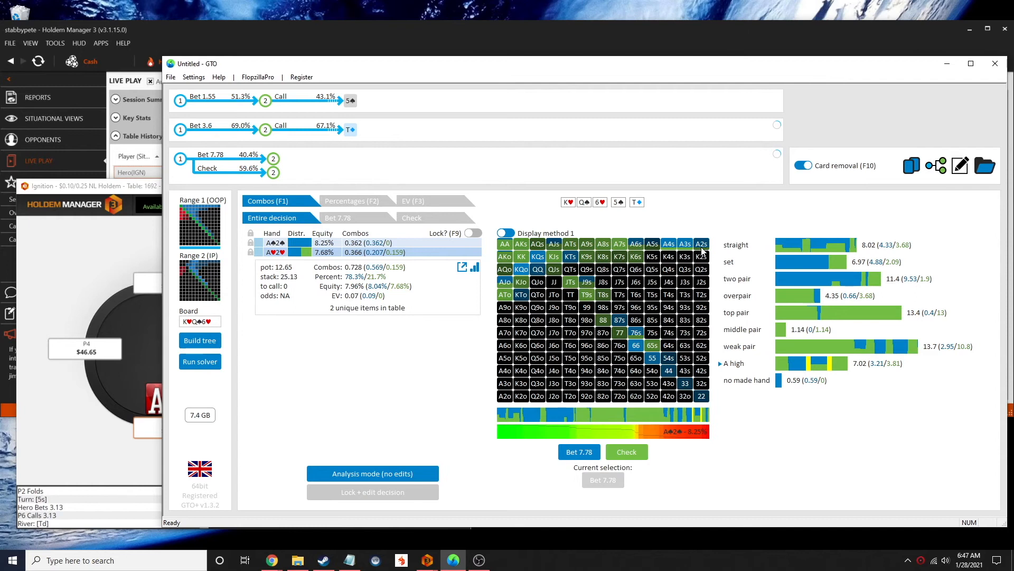
mouse_move(606, 244)
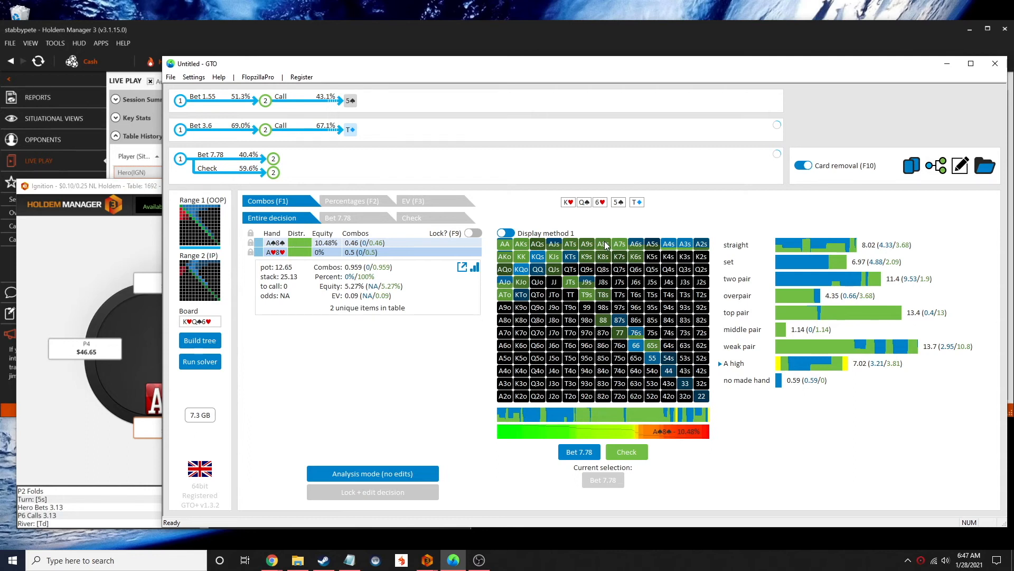
mouse_move(527, 287)
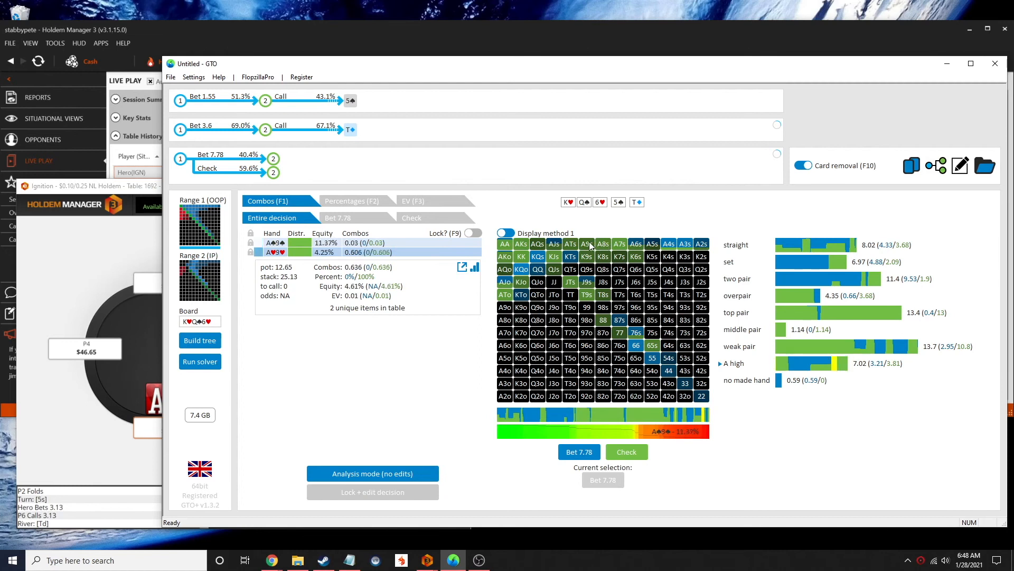
left_click(273, 160)
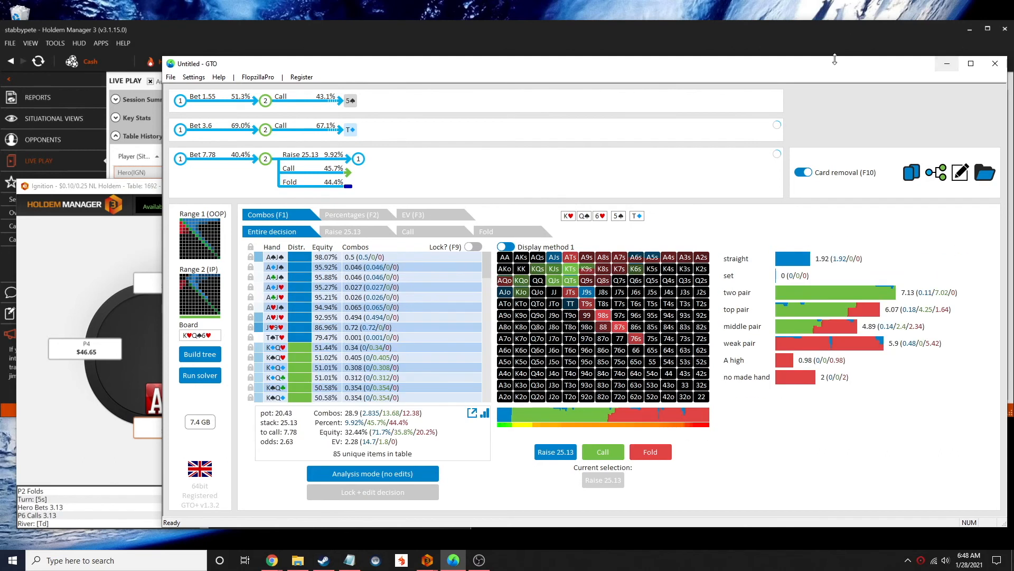
Step: Start a play-against-the-solution session versus the current tree with the hero out of position
left_click(912, 173)
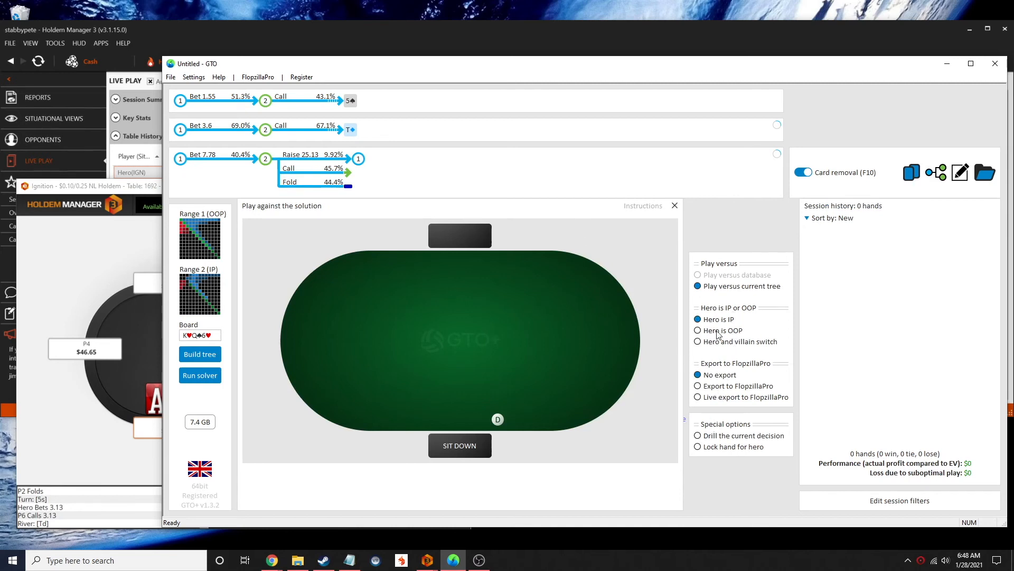
left_click(701, 332)
left_click(473, 445)
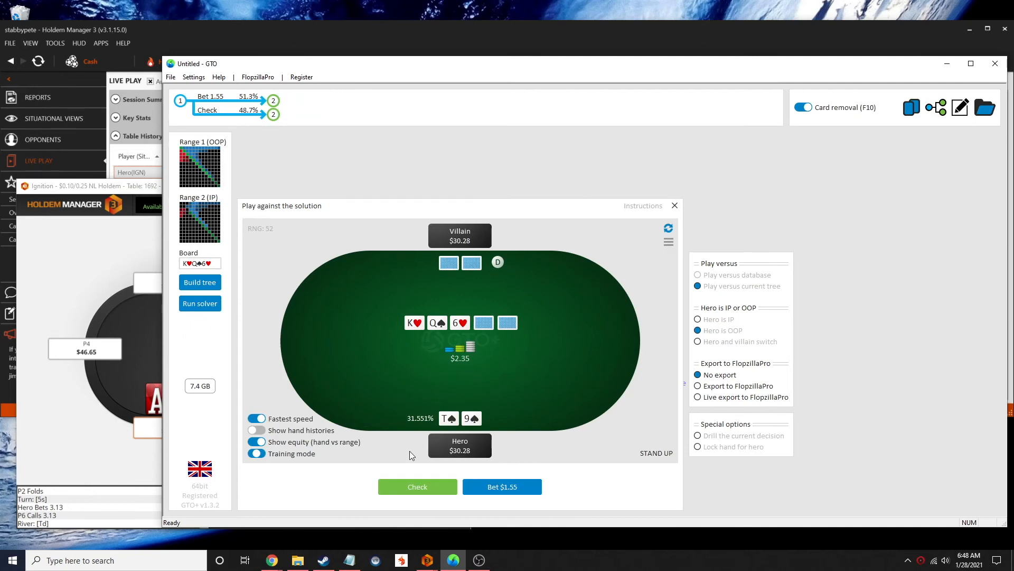
Step: Play the first practice hands, betting $3.60 on the Qd turn with AdKd and $1.55 on the flop with Ah8h
left_click(455, 483)
left_click(508, 492)
left_click(506, 491)
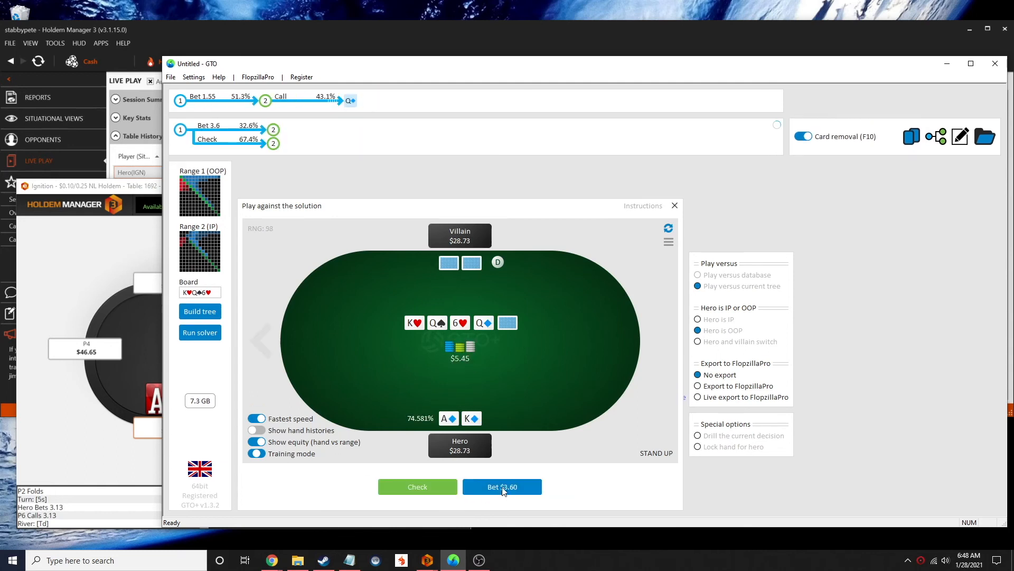
left_click(496, 490)
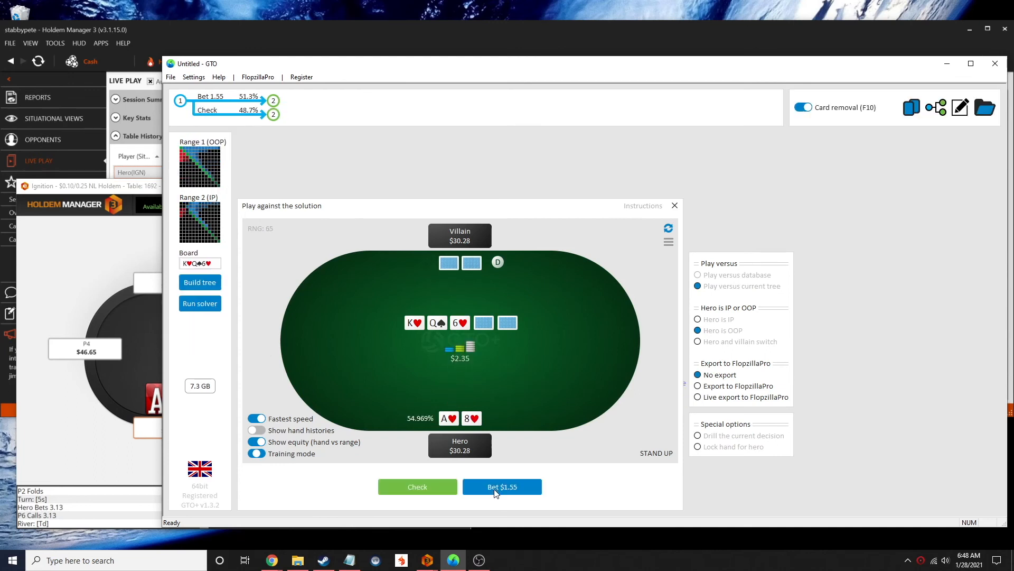
left_click(505, 492)
Step: Play KsQc by betting $1.55 on the flop and $3.60 on the turn, changing the $7.78 river bet to a check
left_click(492, 491)
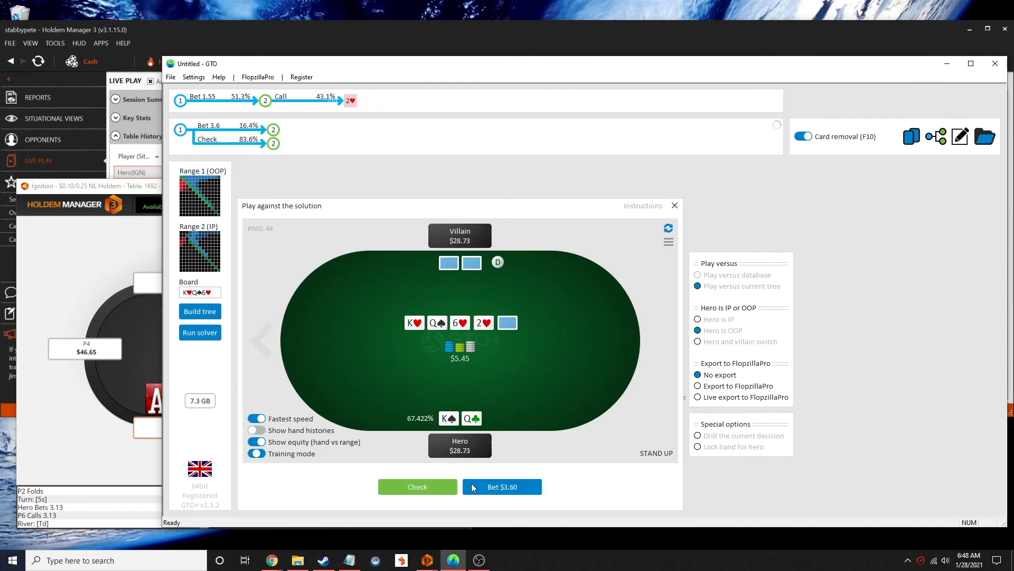
left_click(532, 493)
left_click(488, 485)
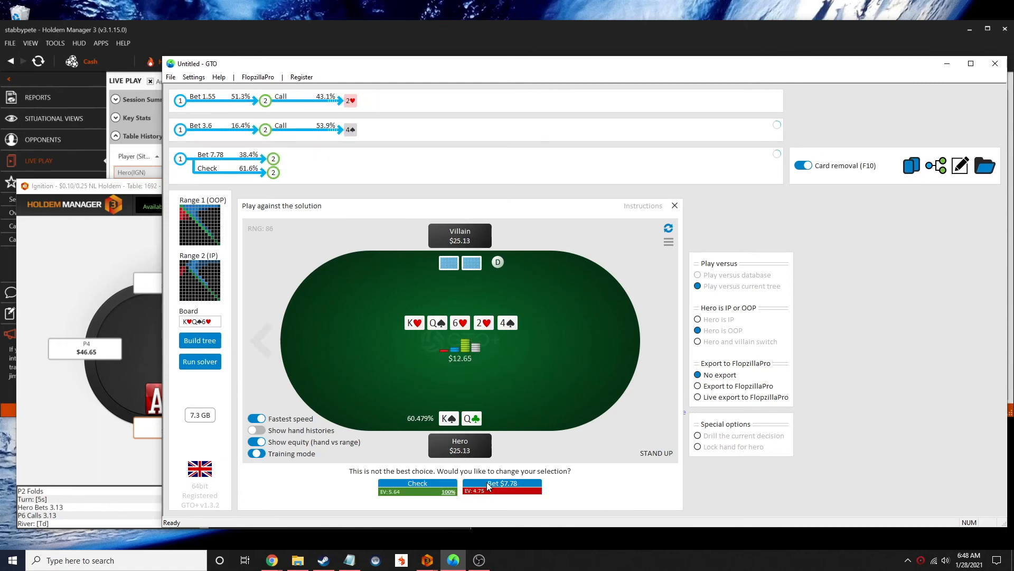
left_click(407, 486)
left_click(431, 487)
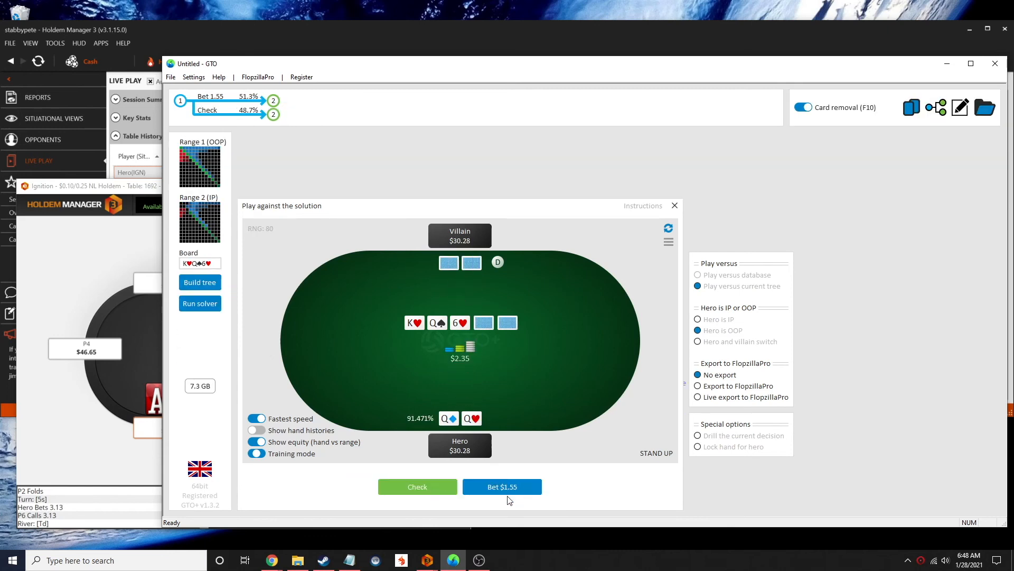
Step: Play QdQh by betting $1.55 on the flop, $3.60 on the turn and $7.78 on the river
left_click(506, 491)
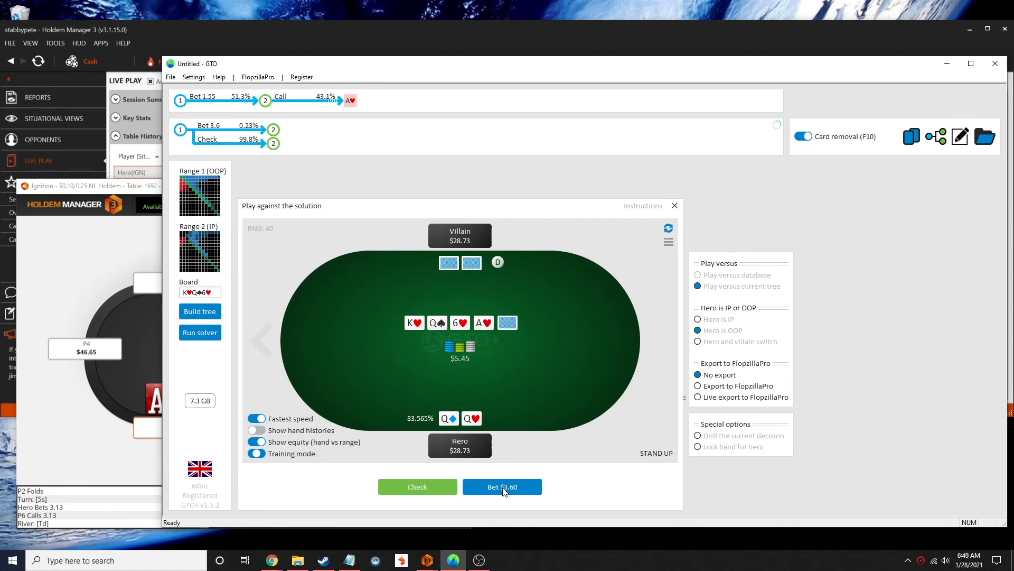
left_click(503, 490)
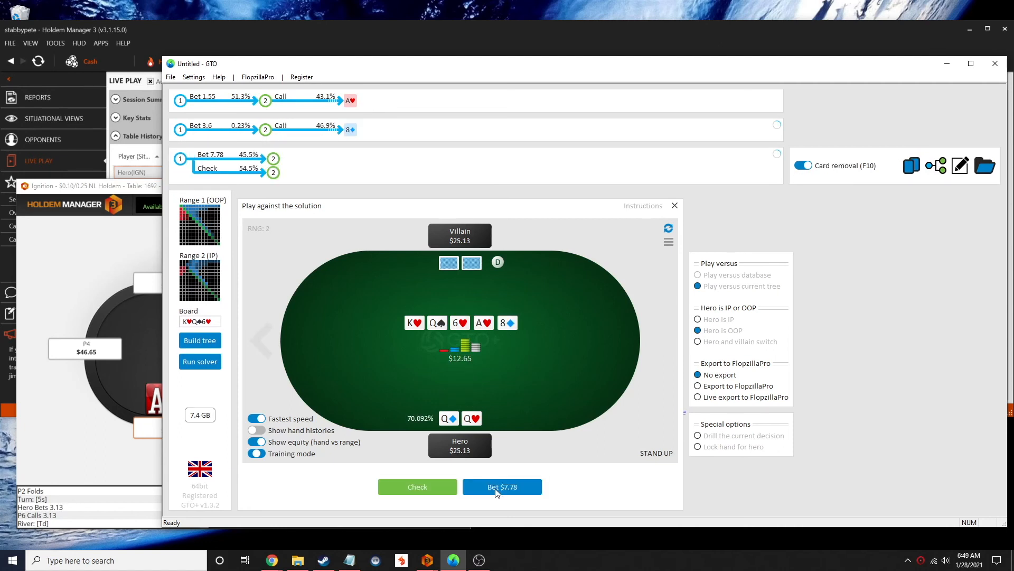
left_click(499, 487)
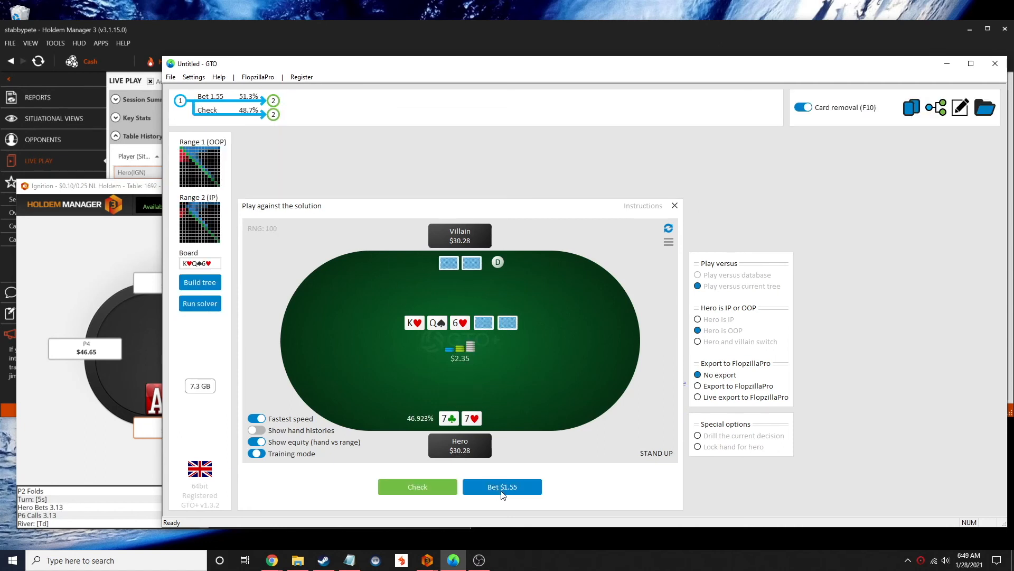
Step: Play 7c7h by checking the flop, turn and river, folding to the villain's $1.55 river bet
left_click(425, 488)
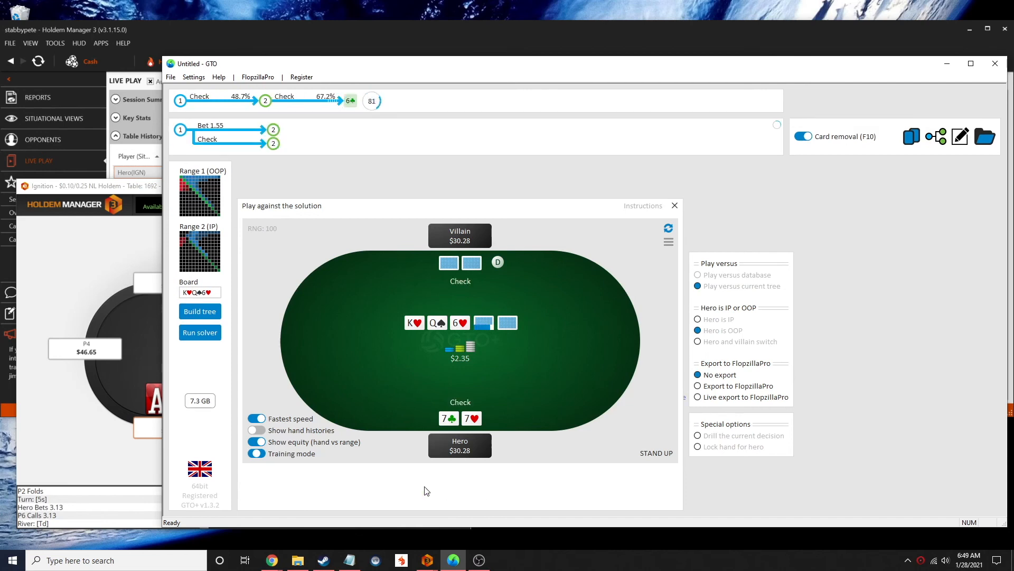
left_click(422, 489)
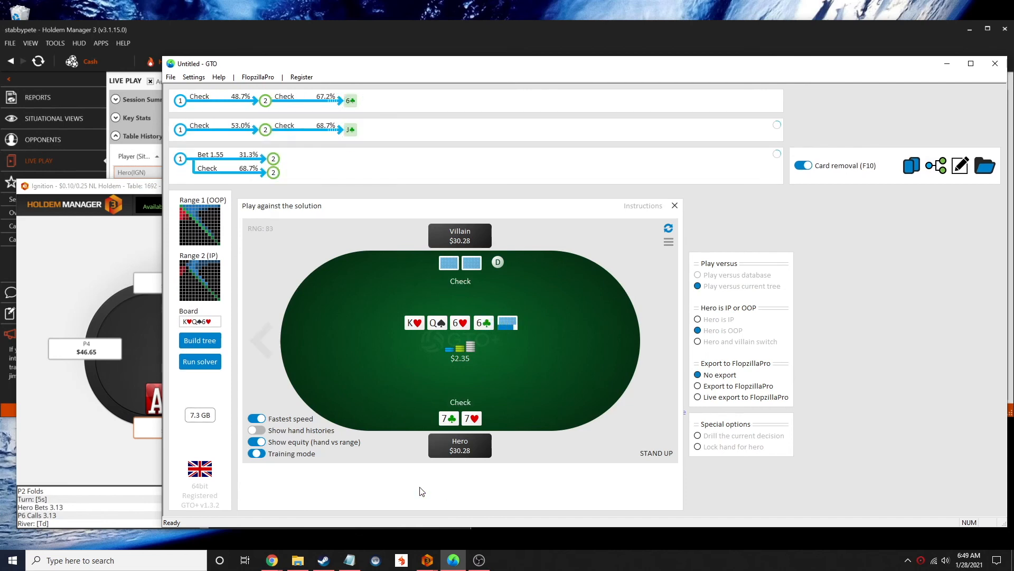
left_click(422, 489)
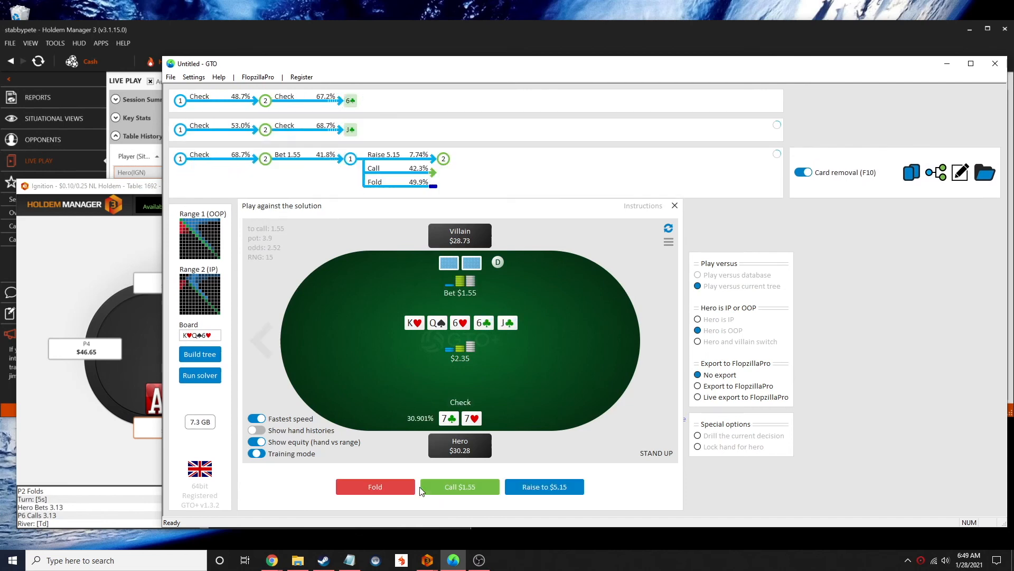
left_click(389, 486)
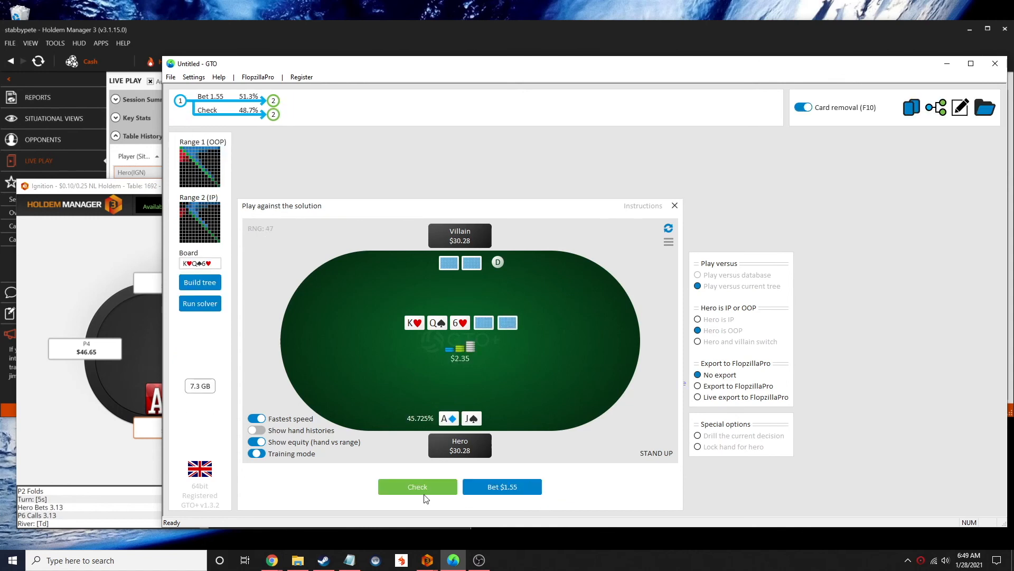
Step: Play AdJs by checking the flop and calling $1.55, checking the 9c turn, and betting $3.60 on the river
left_click(418, 492)
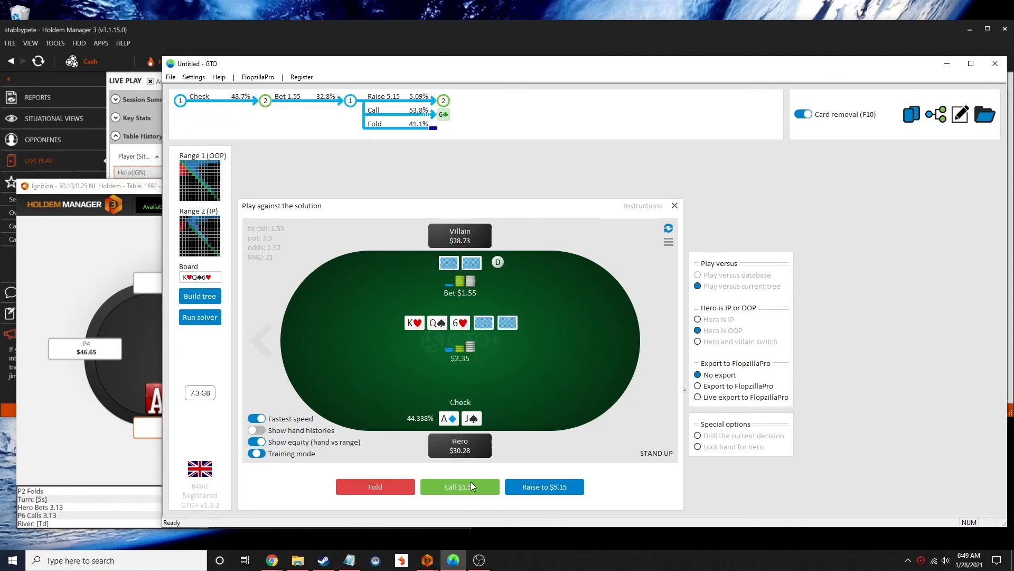
left_click(431, 486)
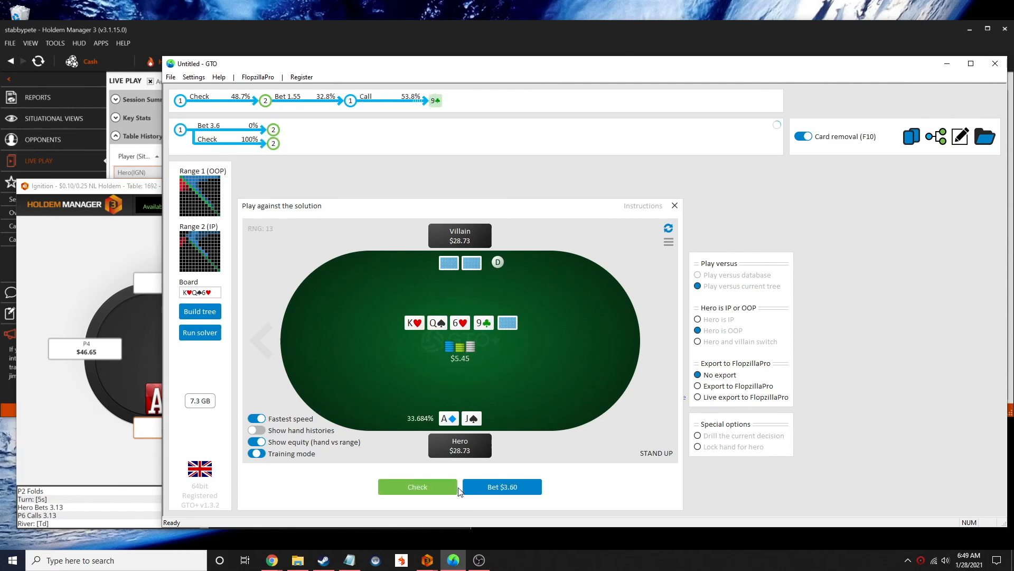
left_click(436, 486)
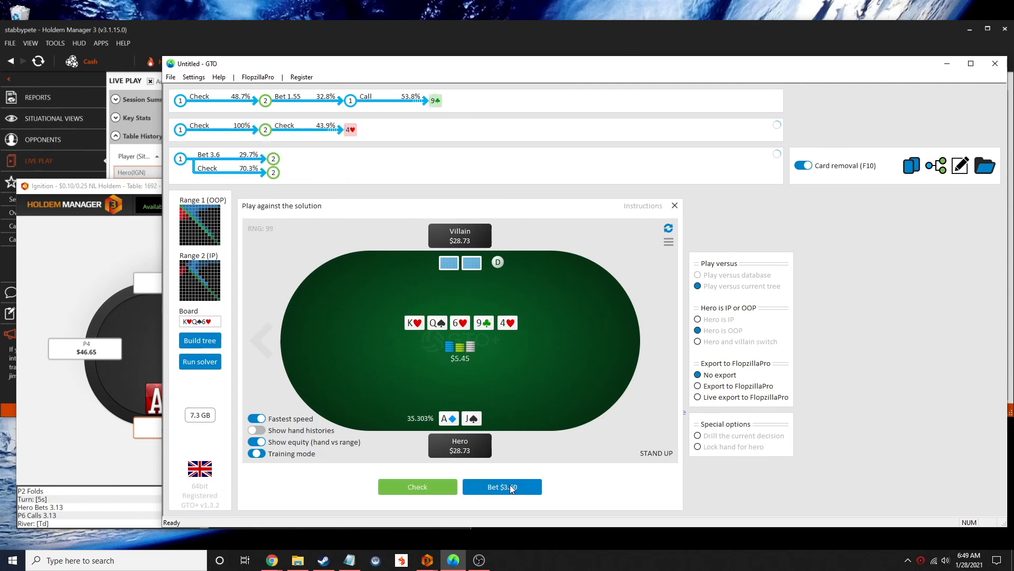
left_click(512, 489)
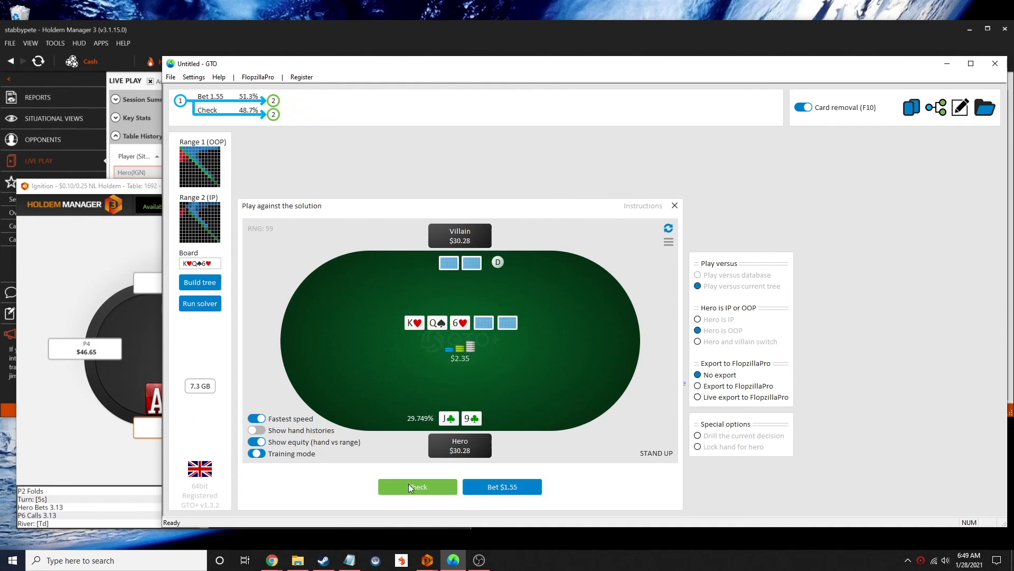
Step: Play Jc9c by checking the flop and turn, changing the river check to a $1.55 bet
left_click(409, 485)
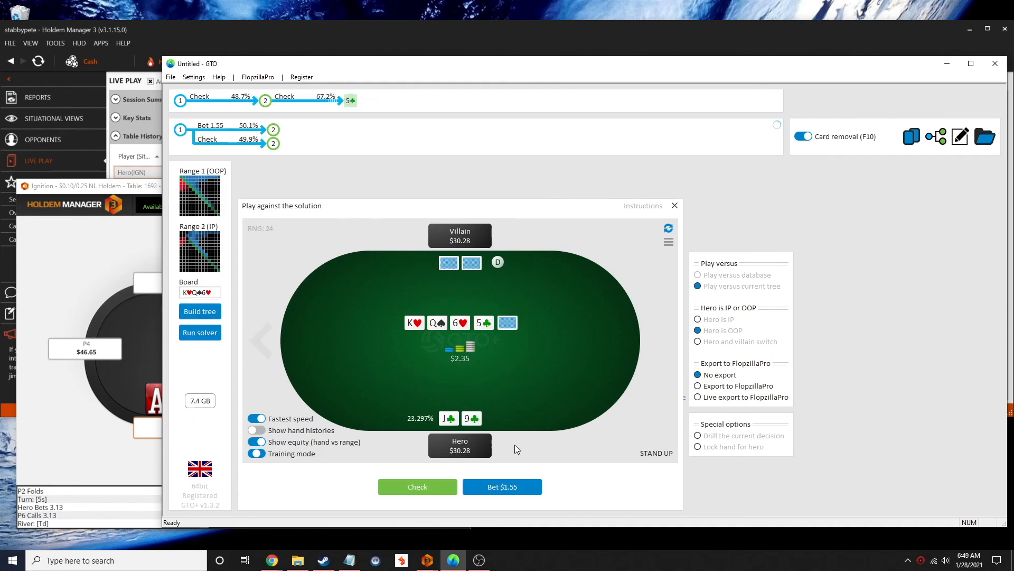
left_click(412, 486)
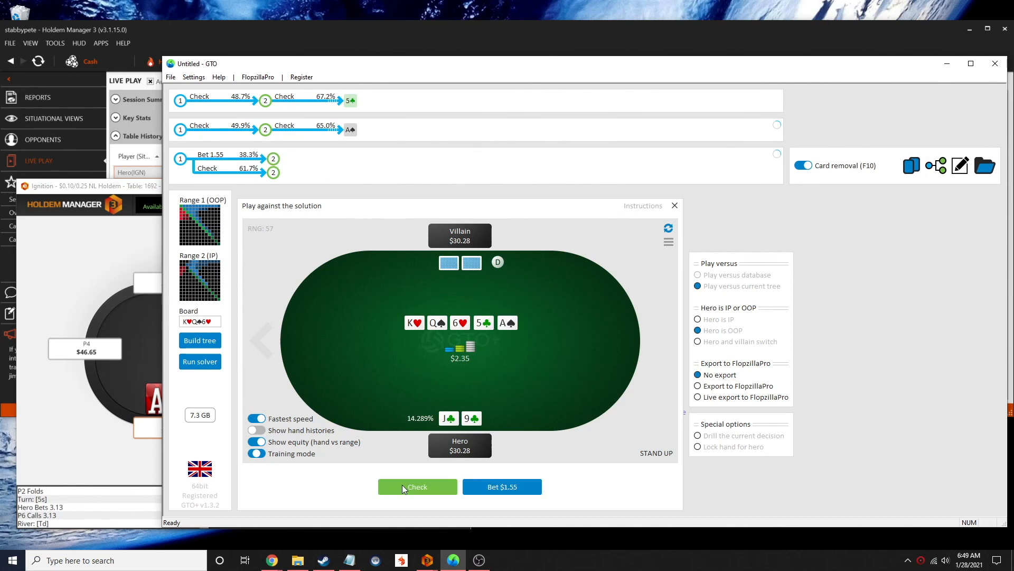
left_click(404, 485)
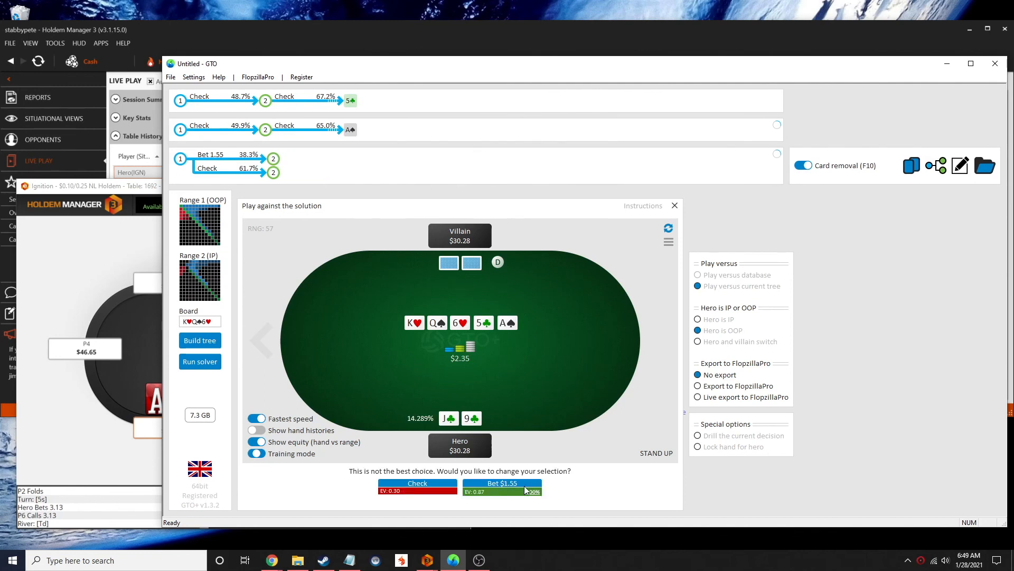
left_click(502, 487)
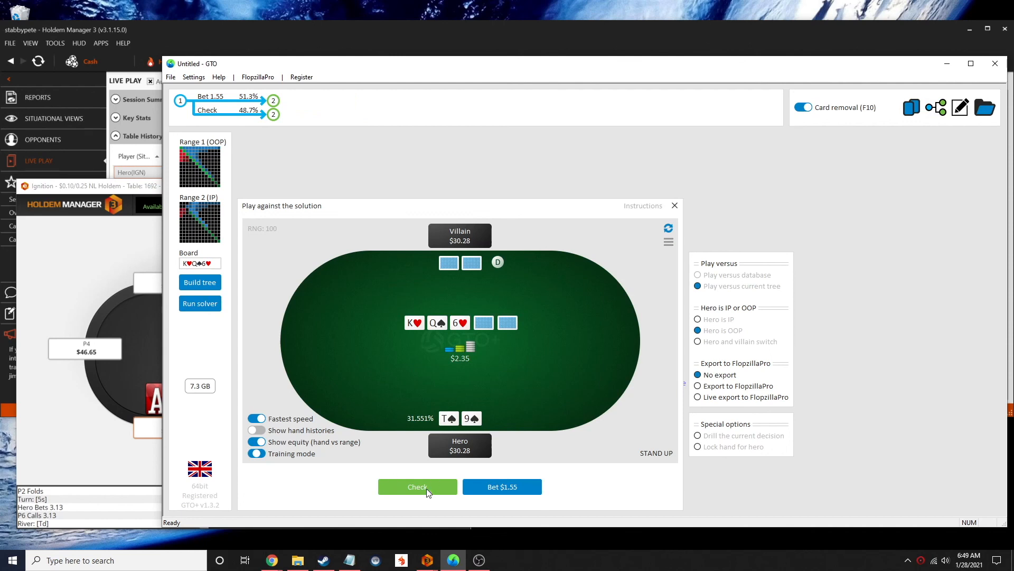
Step: Play Ts9s by betting $1.55 on the flop and folding to the $5.15 raise, and play 9d8d by checking the flop and folding
left_click(529, 492)
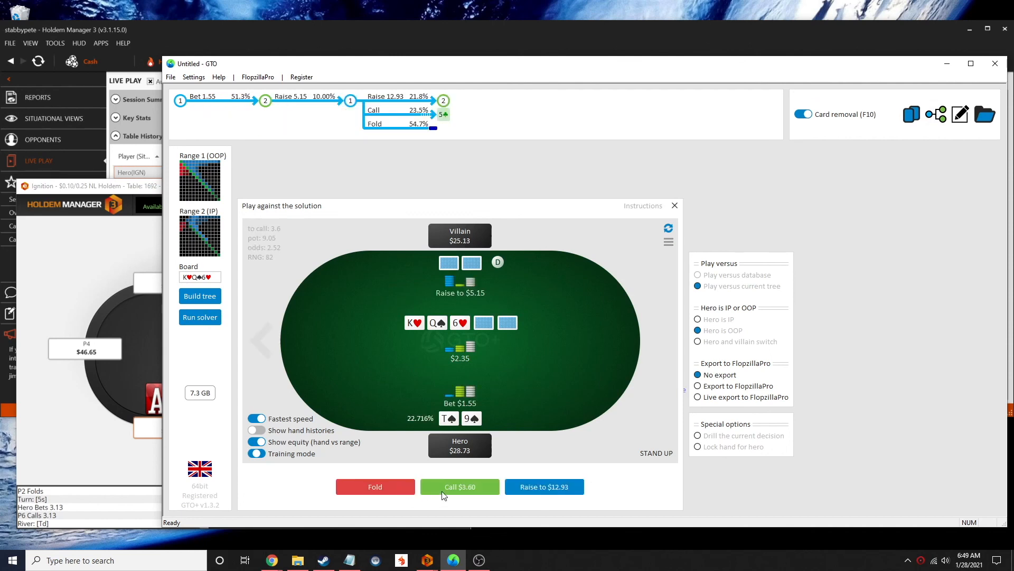
left_click(369, 487)
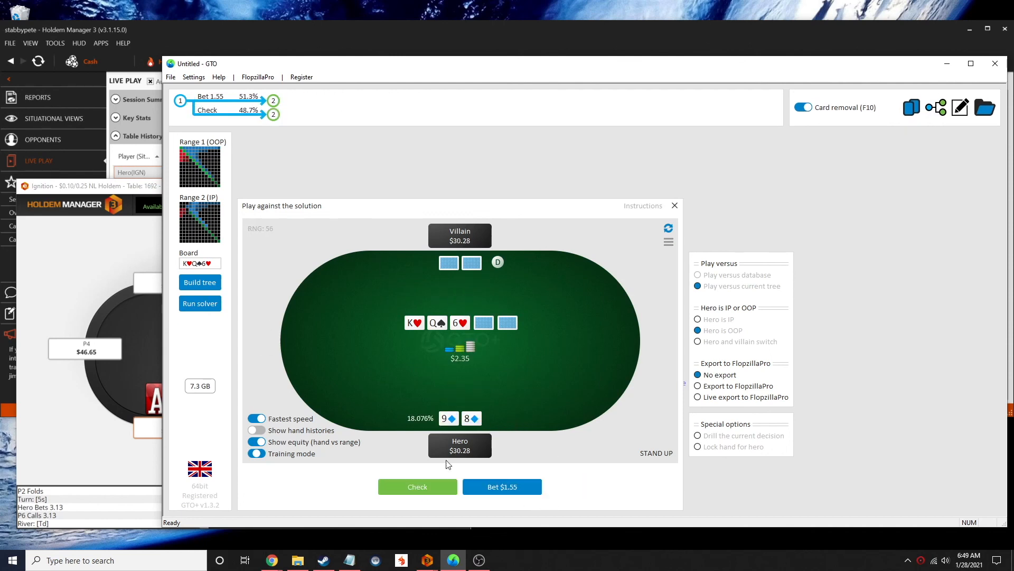
left_click(421, 485)
left_click(346, 491)
Step: Play the next hand by betting, and play 3d3c by checking the flop and betting $1.55 on the 4c turn
left_click(508, 488)
left_click(503, 488)
left_click(442, 489)
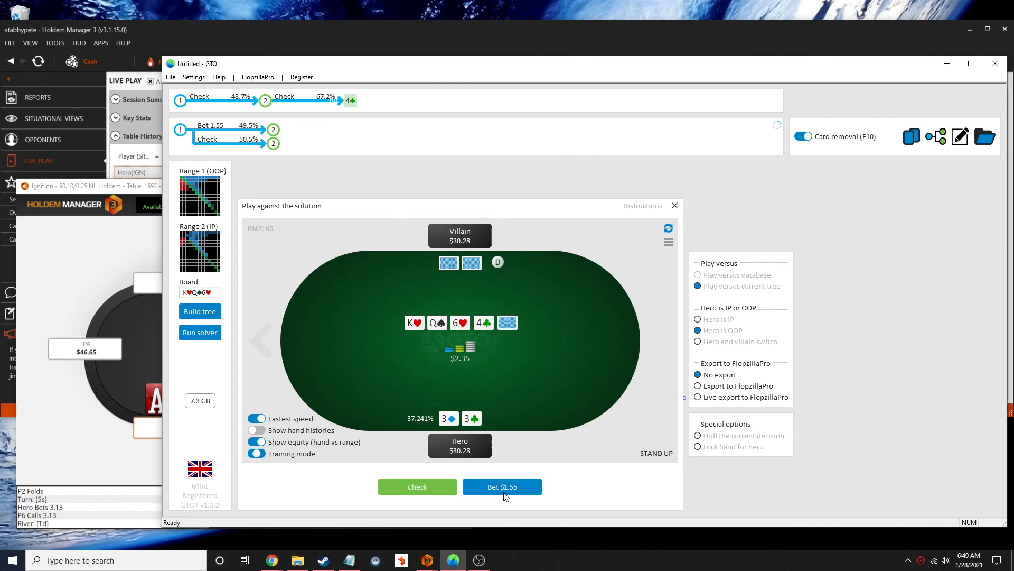
left_click(505, 492)
left_click(504, 486)
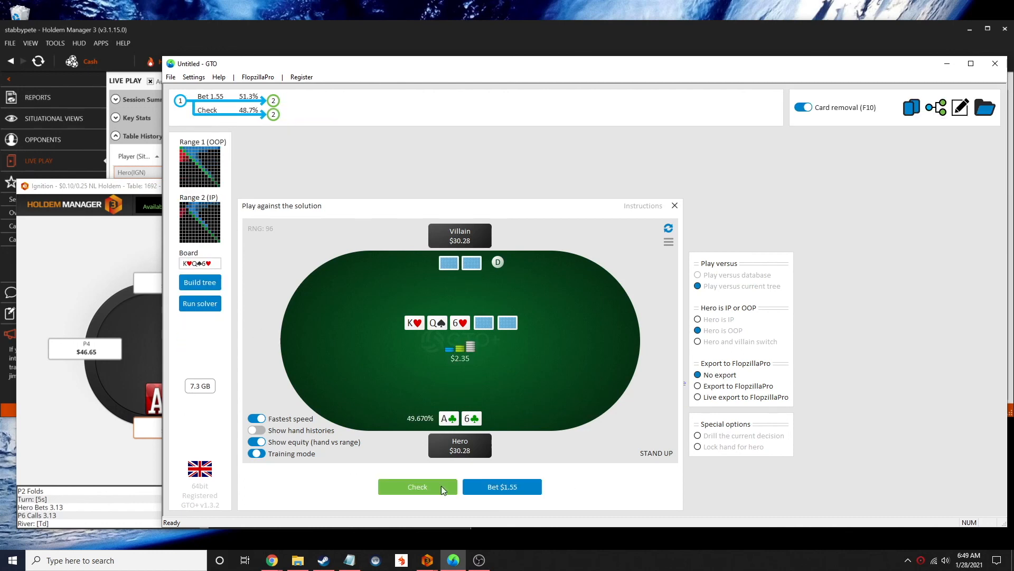
Step: Play Ac6c by checking the flop and the 3d turn, and betting $1.55 on the 4d river
left_click(441, 490)
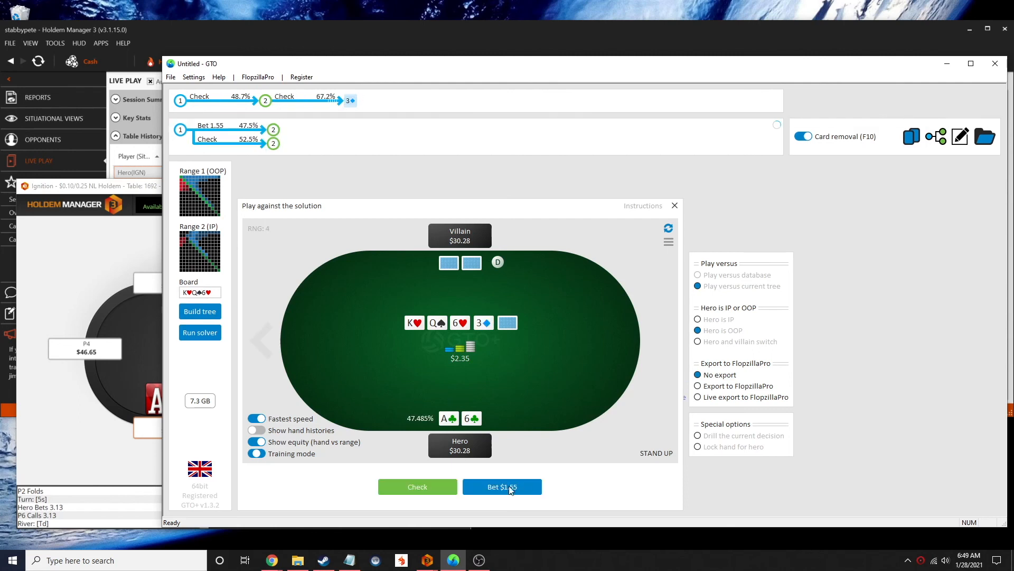
left_click(412, 491)
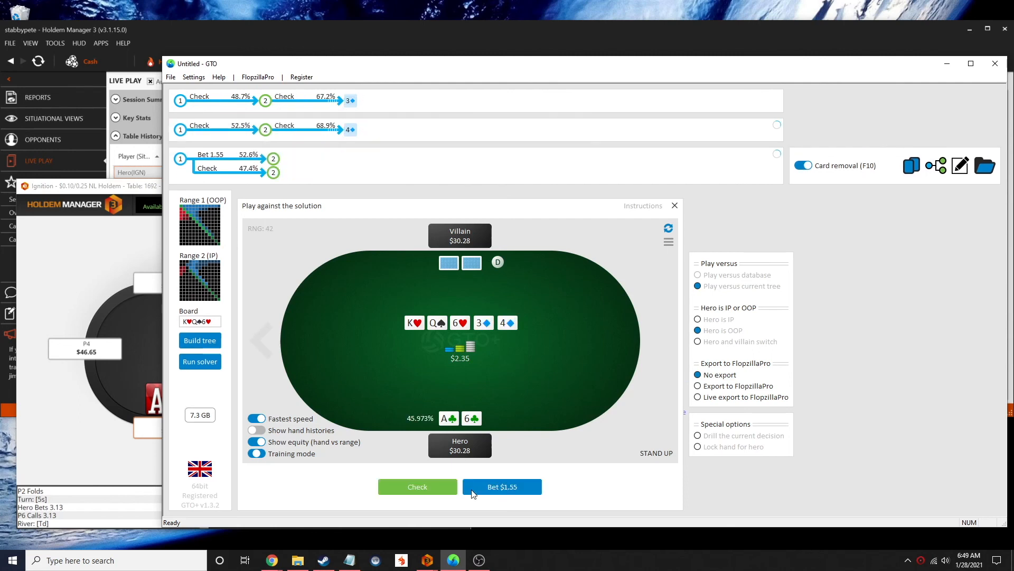
left_click(500, 485)
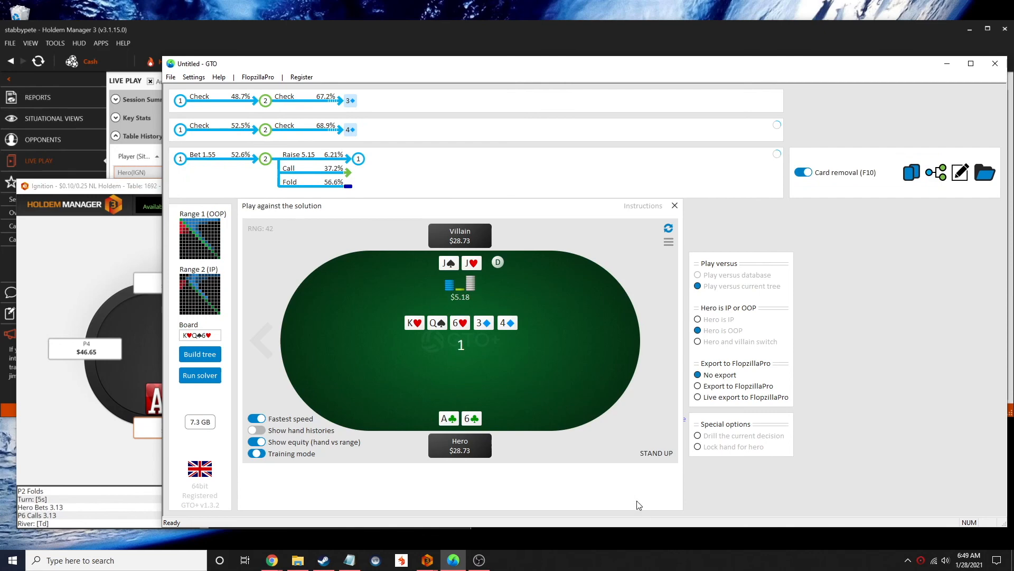